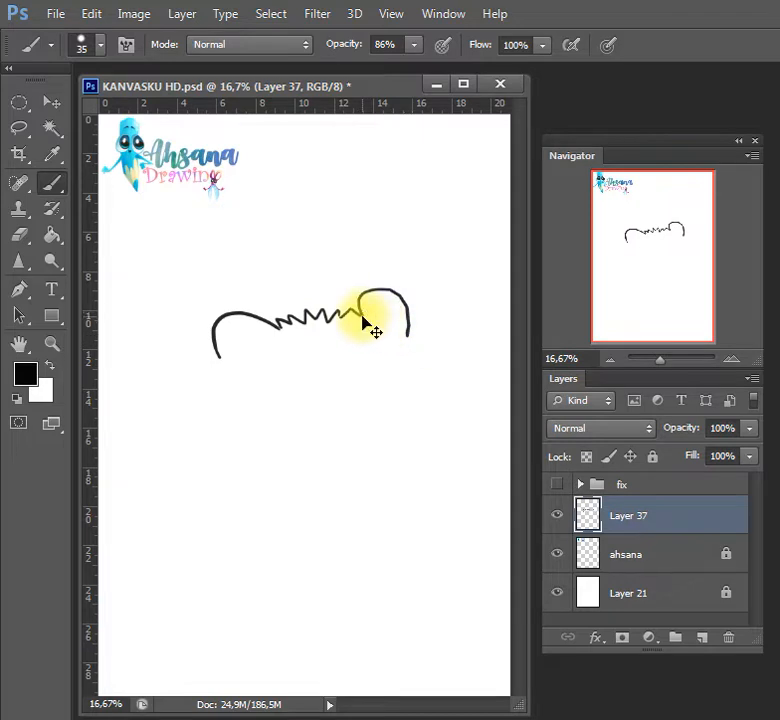
Redraw the ear at the right end of the top fur as a rounded arc, and outline both sides of the head with jagged fur
key(ctrl+z)
mouse_move(363, 316)
mouse_down()
mouse_move(396, 291)
mouse_move(409, 343)
mouse_move(418, 313)
mouse_move(419, 346)
mouse_up()
key(ctrl+z)
key(ctrl+z)
mouse_move(371, 307)
mouse_down()
mouse_move(421, 311)
mouse_move(425, 333)
mouse_up()
mouse_move(217, 354)
mouse_down()
mouse_move(200, 372)
mouse_move(197, 450)
mouse_up()
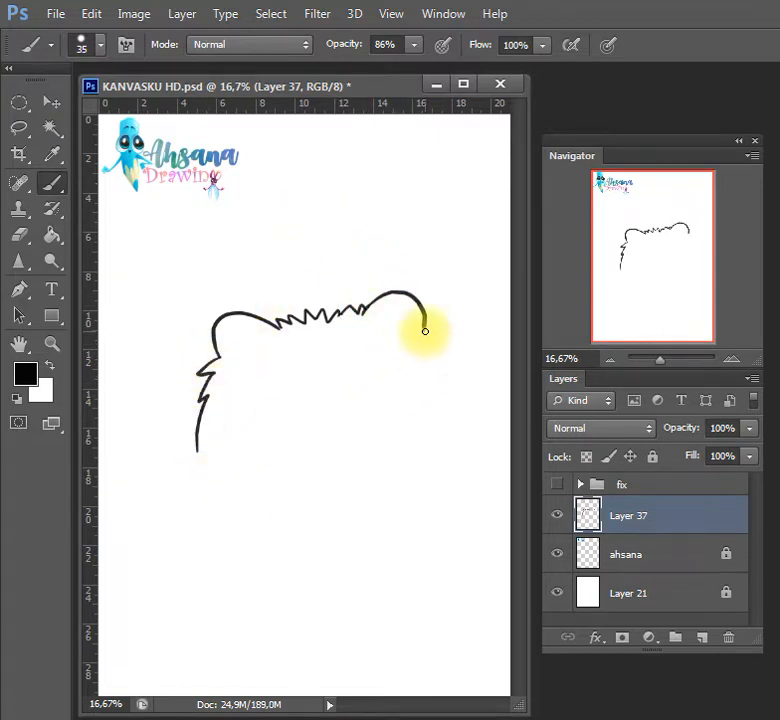
mouse_move(423, 323)
mouse_down()
mouse_move(442, 339)
mouse_move(466, 437)
mouse_move(458, 430)
mouse_move(428, 540)
mouse_move(395, 554)
mouse_move(350, 554)
mouse_up()
Draw the furry chin line and the first front leg below it, ending in a rounded paw with short toe lines
mouse_move(249, 539)
mouse_down()
mouse_move(376, 566)
mouse_move(349, 562)
mouse_move(313, 604)
mouse_move(261, 558)
mouse_up()
key(ctrl+z)
mouse_move(337, 573)
mouse_down()
mouse_move(346, 606)
mouse_move(316, 614)
mouse_move(277, 579)
mouse_up()
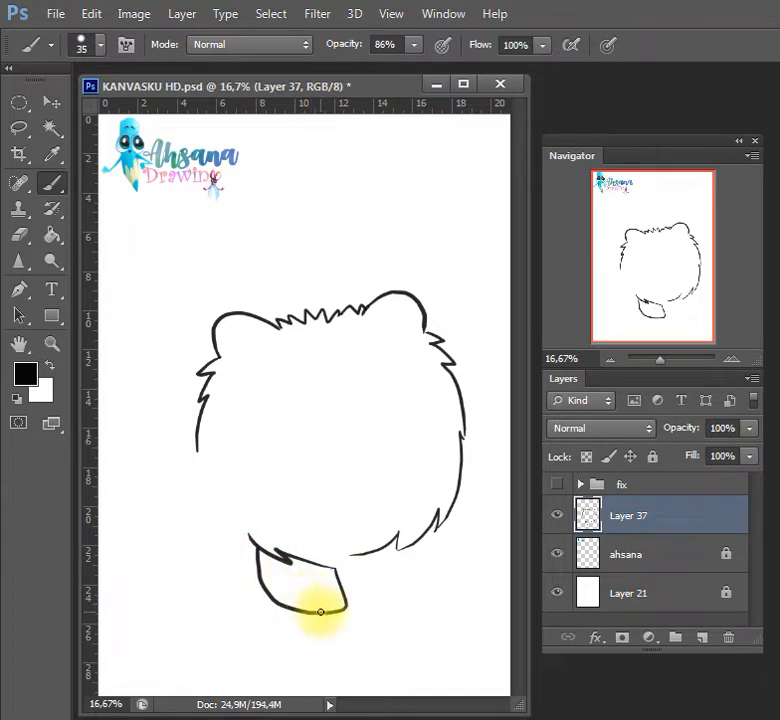
drag(332, 609, 331, 600)
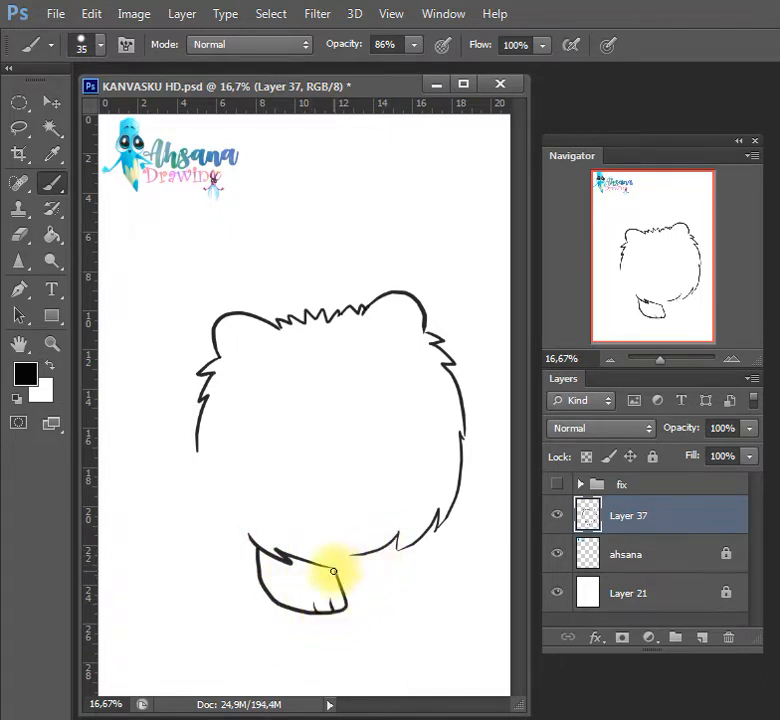
Extend the belly line to the right and draw the second front leg beneath it with short toe lines
drag(329, 569, 403, 551)
mouse_move(360, 571)
mouse_down()
mouse_move(379, 608)
mouse_move(407, 597)
mouse_up()
key(ctrl+z)
key(ctrl+z)
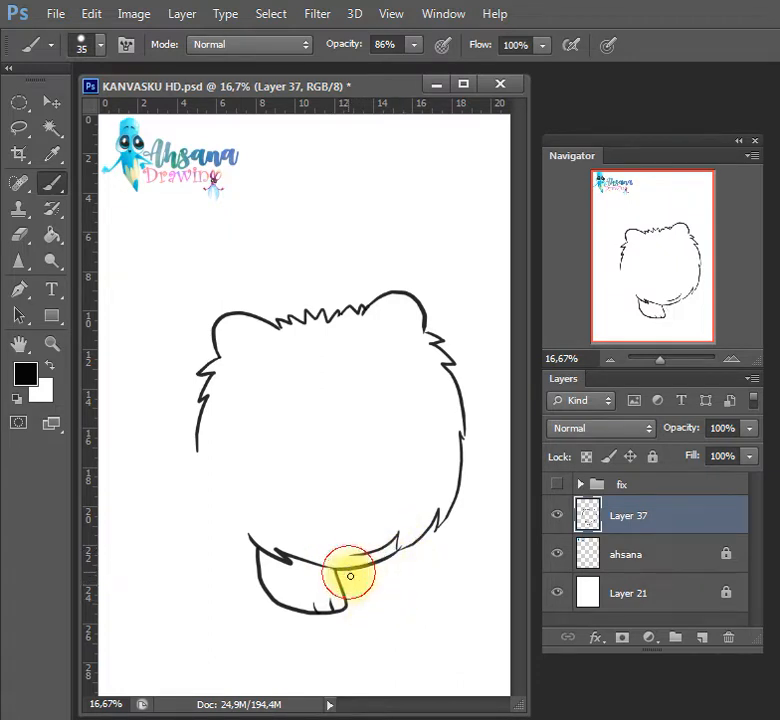
mouse_move(348, 575)
mouse_down()
mouse_move(407, 587)
mouse_move(433, 543)
mouse_up()
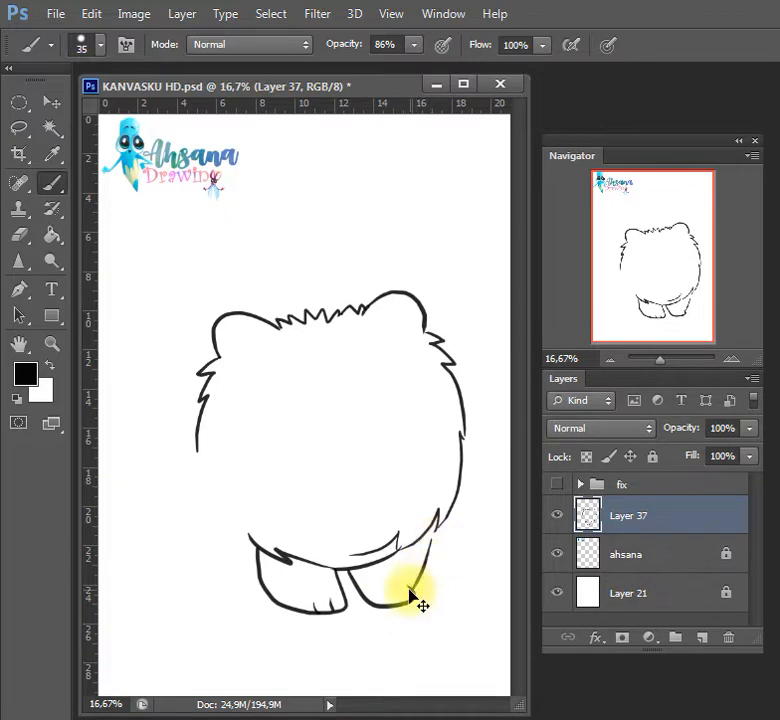
key(ctrl+z)
drag(411, 589, 423, 541)
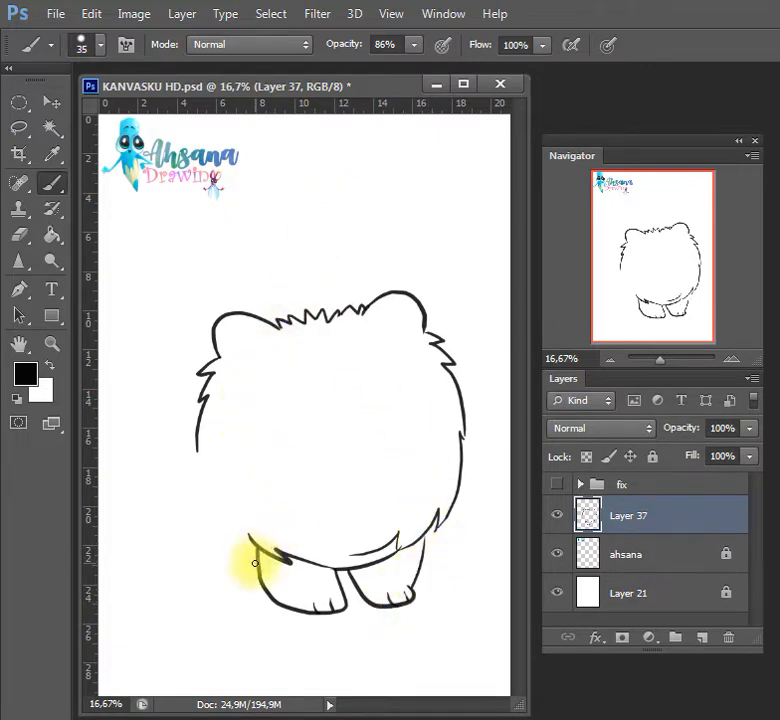
Outline the dog's rear body with a toed hind paw, a jagged furry back and a bushy tail behind the head
mouse_move(256, 567)
mouse_down()
mouse_move(203, 530)
mouse_move(184, 477)
mouse_move(172, 533)
mouse_move(195, 557)
mouse_move(207, 592)
mouse_move(244, 571)
mouse_move(230, 590)
mouse_move(227, 575)
mouse_move(242, 575)
mouse_up()
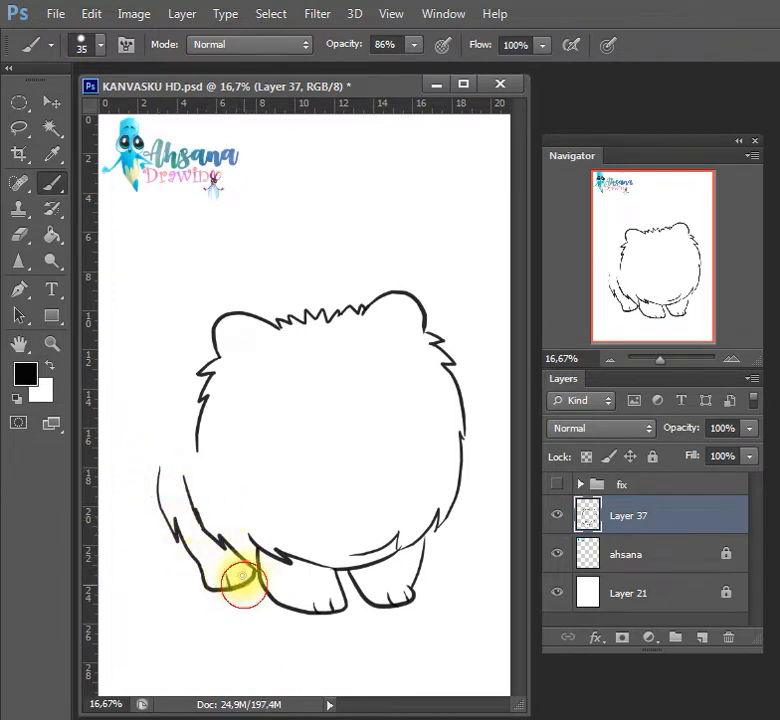
mouse_move(160, 468)
mouse_down()
mouse_move(156, 410)
mouse_move(180, 369)
mouse_move(209, 352)
mouse_up()
key(ctrl+z)
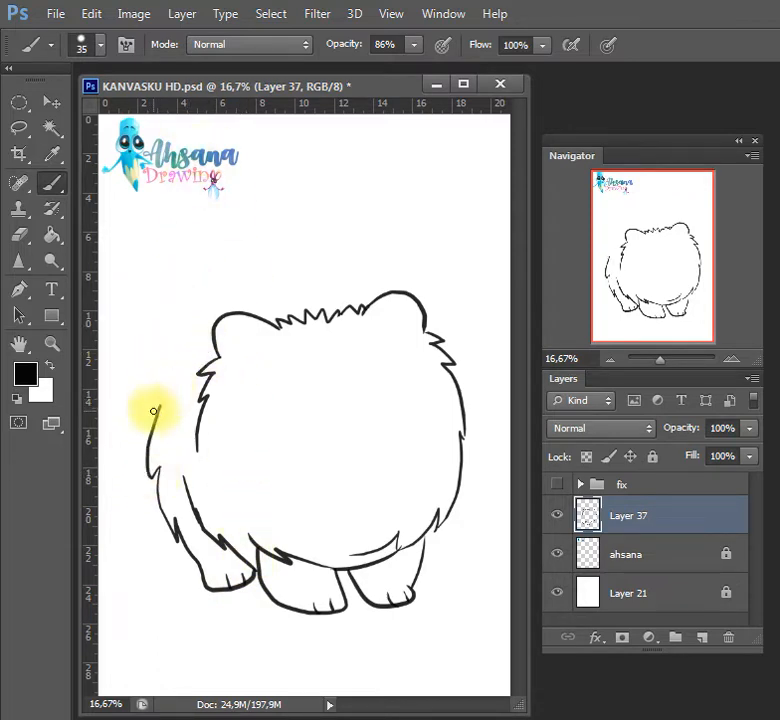
drag(155, 411, 212, 327)
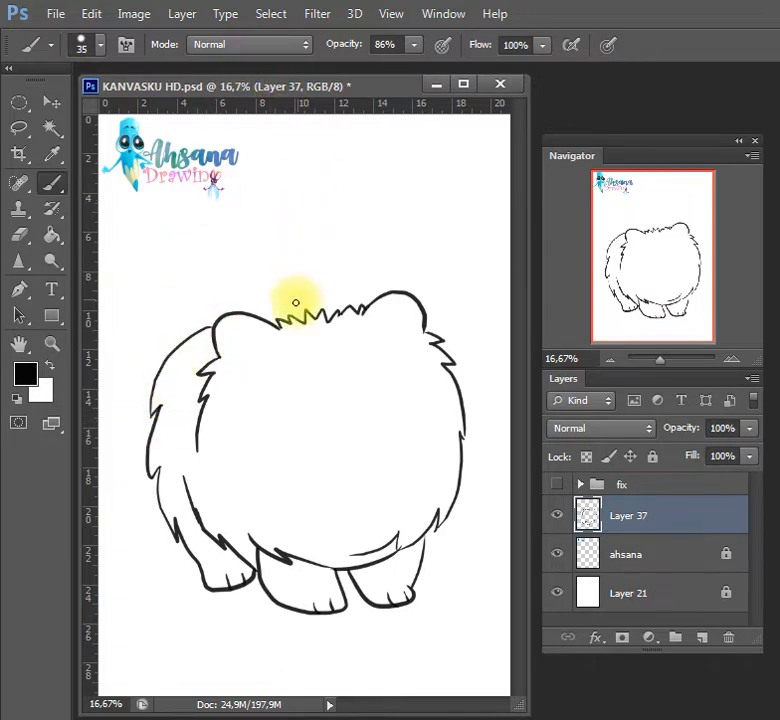
mouse_move(249, 312)
mouse_down()
mouse_move(367, 302)
mouse_move(281, 316)
mouse_move(279, 302)
mouse_move(302, 302)
mouse_move(293, 274)
mouse_move(279, 279)
mouse_move(265, 253)
mouse_move(238, 275)
mouse_move(229, 253)
mouse_move(185, 282)
mouse_move(153, 329)
mouse_move(178, 355)
mouse_up()
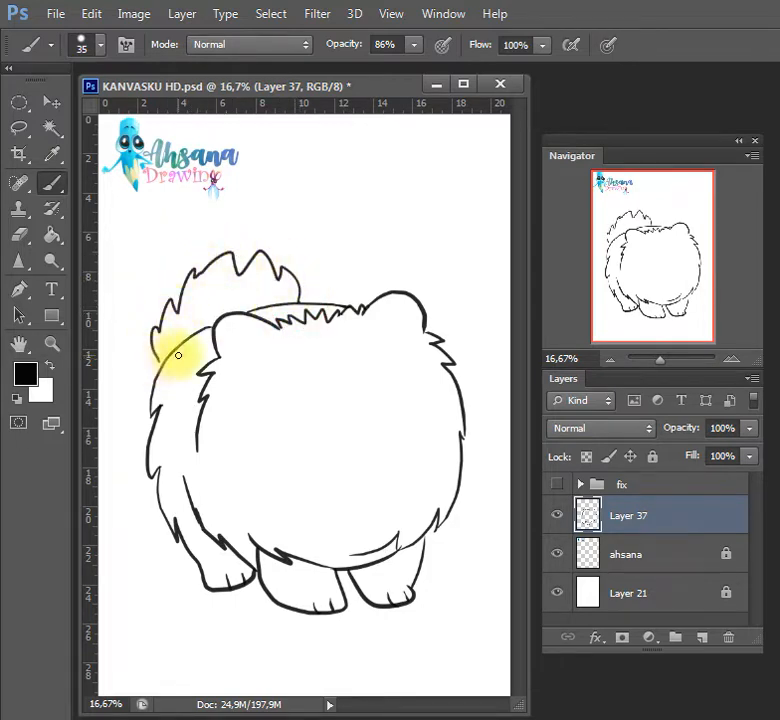
Scale the dog line art on Layer 37 to about 92.4% and shift it slightly upward
key(ctrl+t)
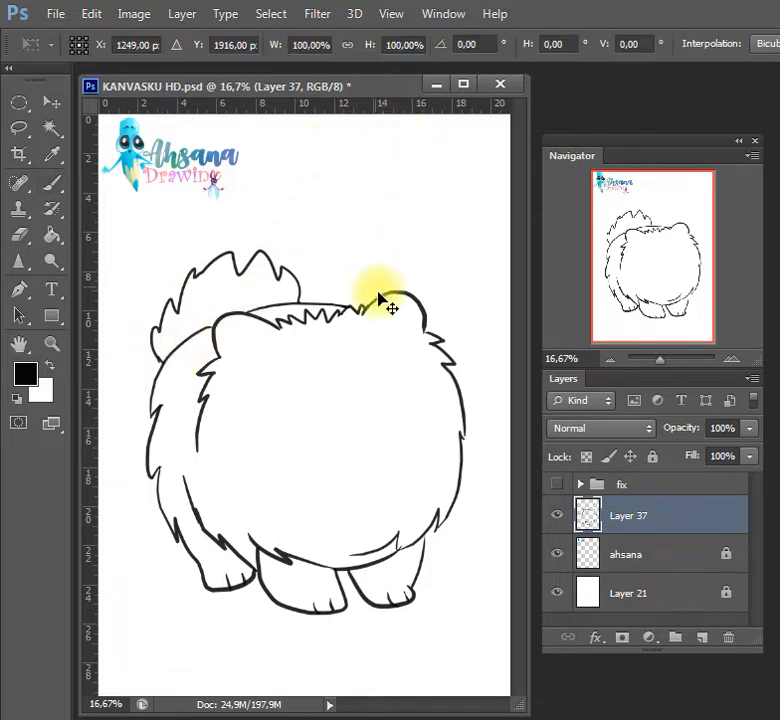
drag(465, 256, 439, 275)
drag(414, 313, 413, 282)
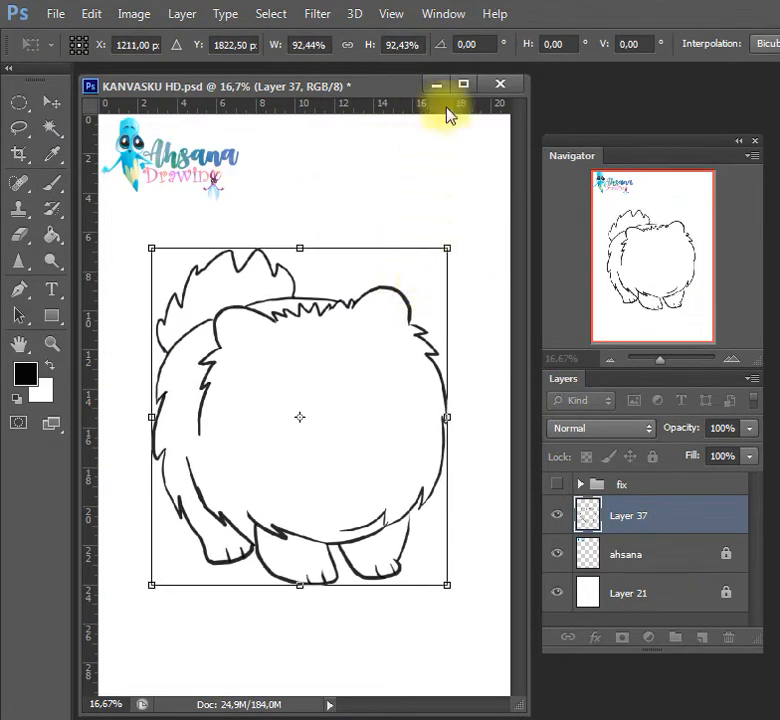
key(Return)
Create a new layer above Layer 37 and paint two round black eyes on the face with a 125 px brush
click(702, 637)
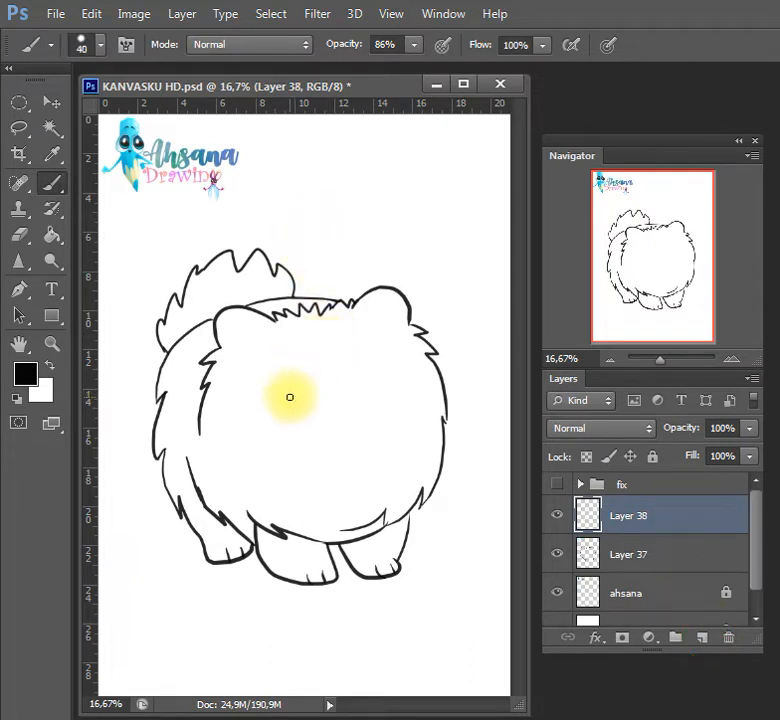
key(bracketright)
key(bracketright)
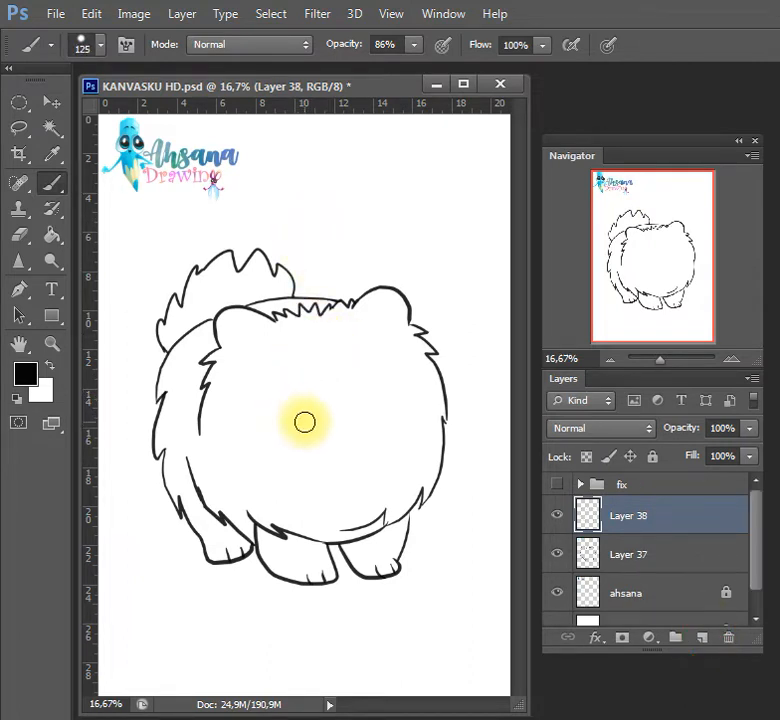
click(305, 420)
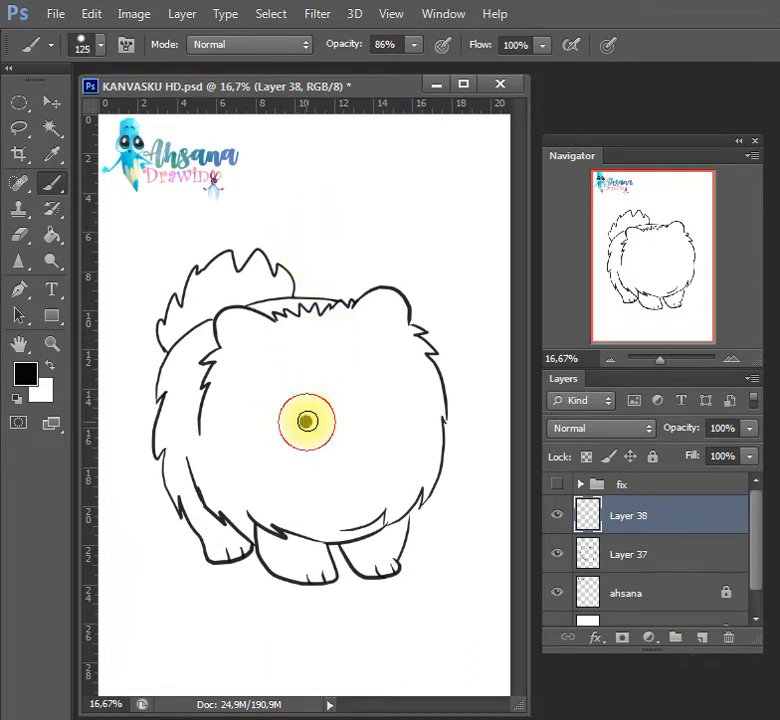
click(375, 406)
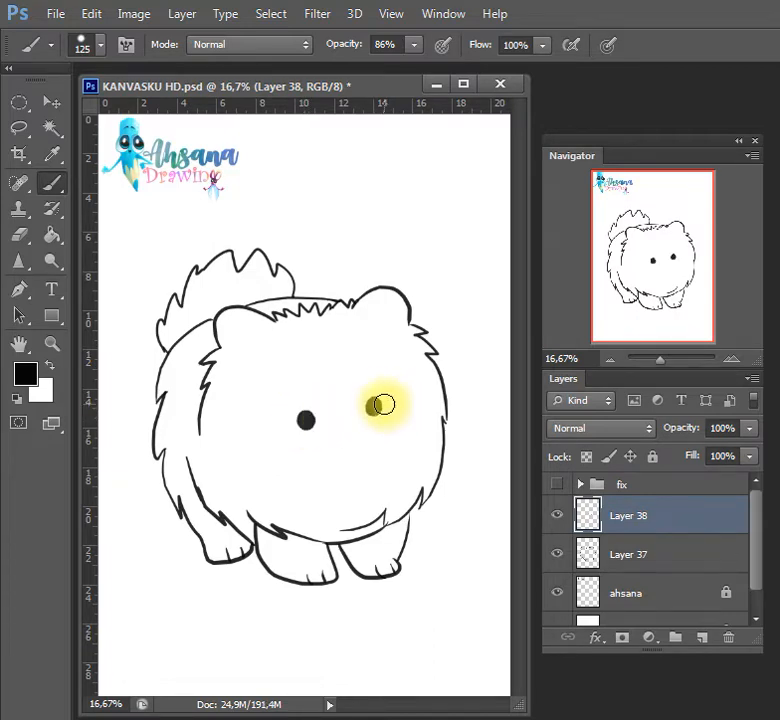
Add a small white highlight to each eye with a 40 px brush
key(x)
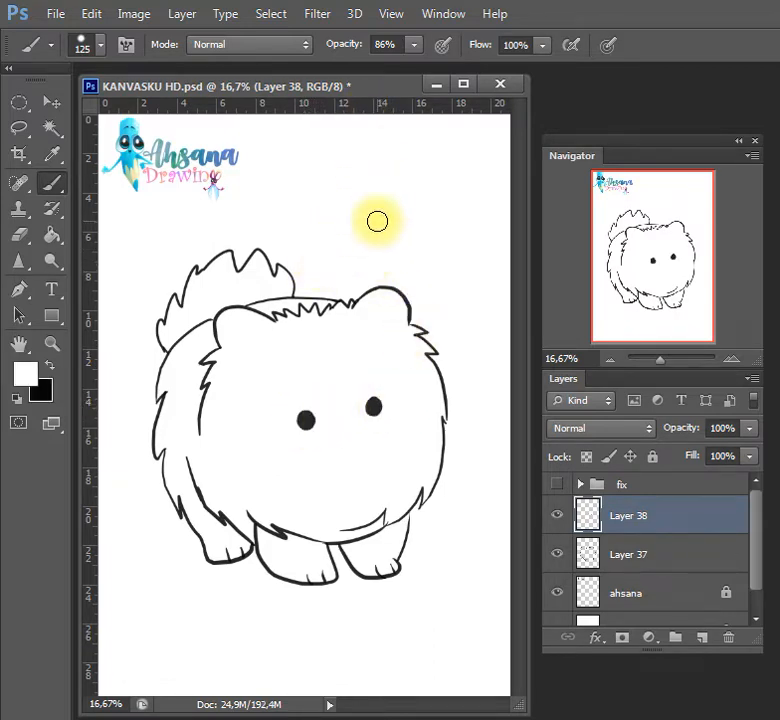
key(bracketleft)
click(306, 420)
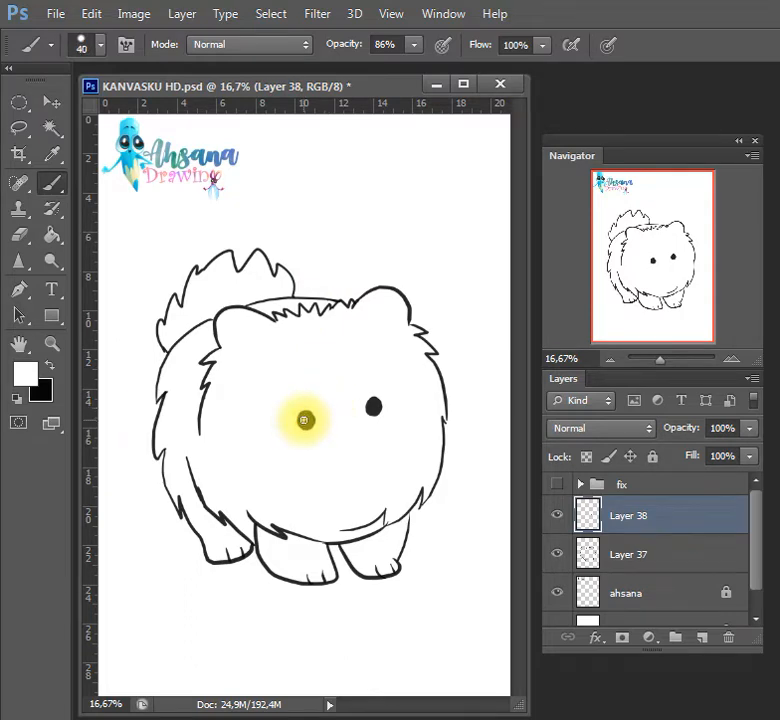
click(375, 402)
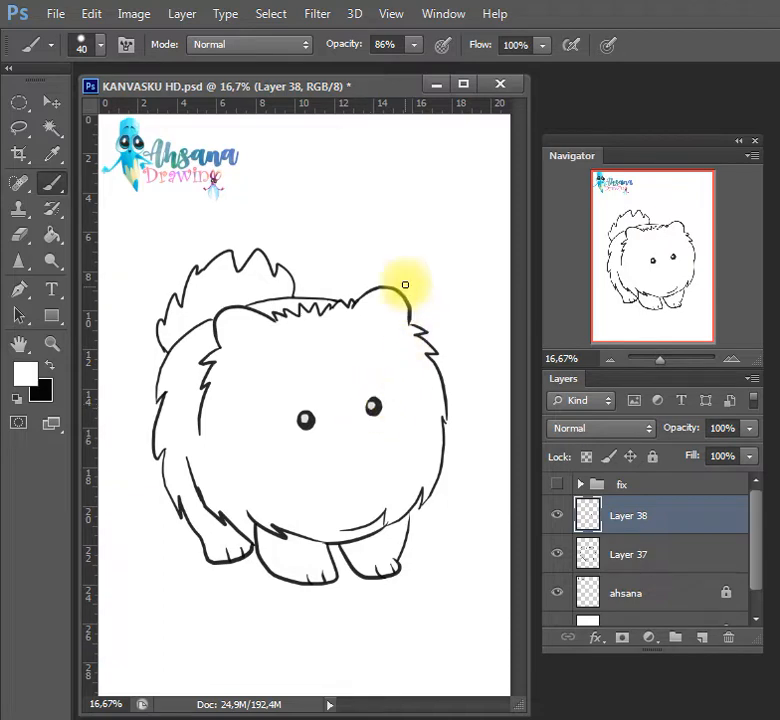
Restore black as the painting color and draw a short eyebrow above each eye with a 20 px brush
click(18, 398)
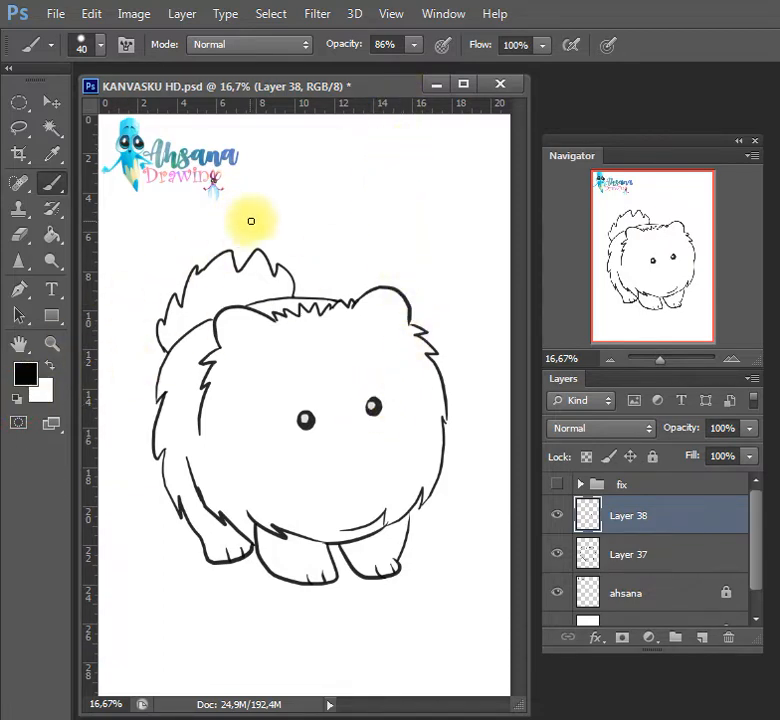
key(bracketleft)
key(bracketleft)
key(bracketleft)
key(bracketleft)
key(bracketleft)
key(bracketleft)
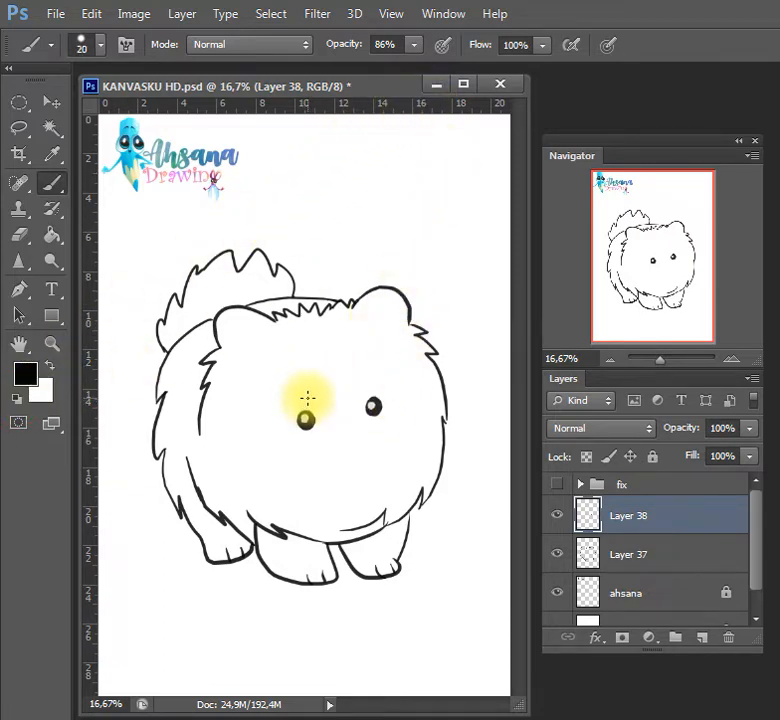
drag(307, 398, 299, 401)
drag(366, 388, 381, 385)
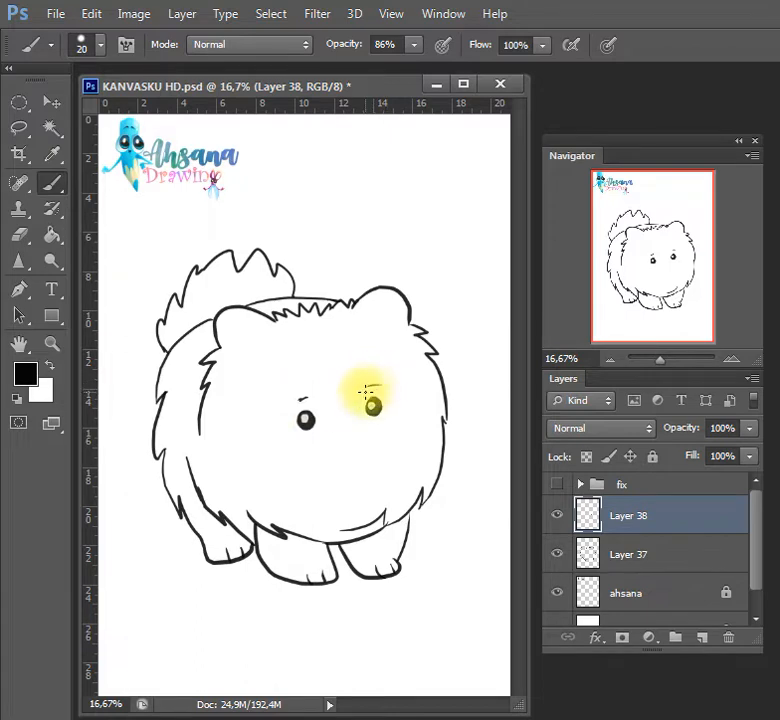
Draw a small oval nose between the eyes, fill it with black, and save the document
drag(352, 433, 354, 423)
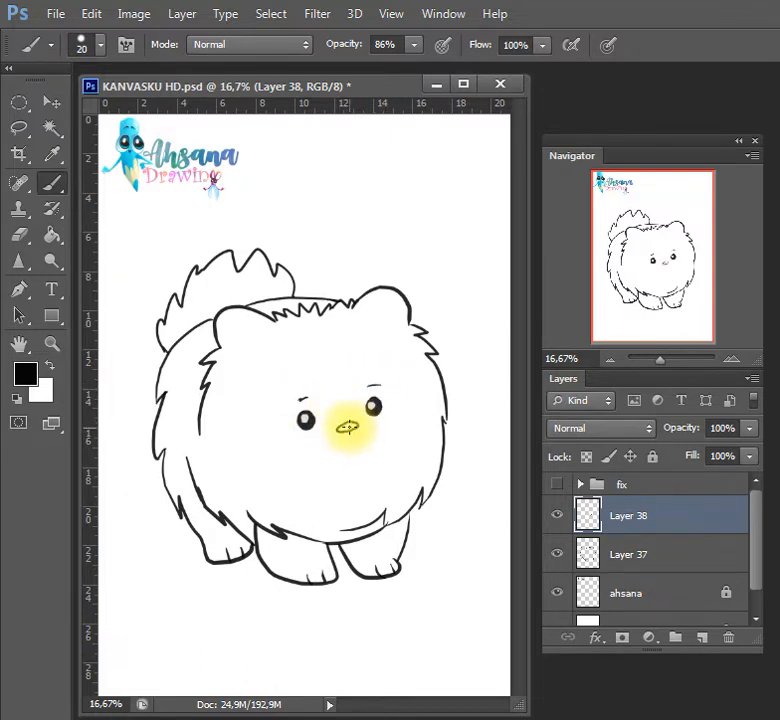
key(w)
key(x)
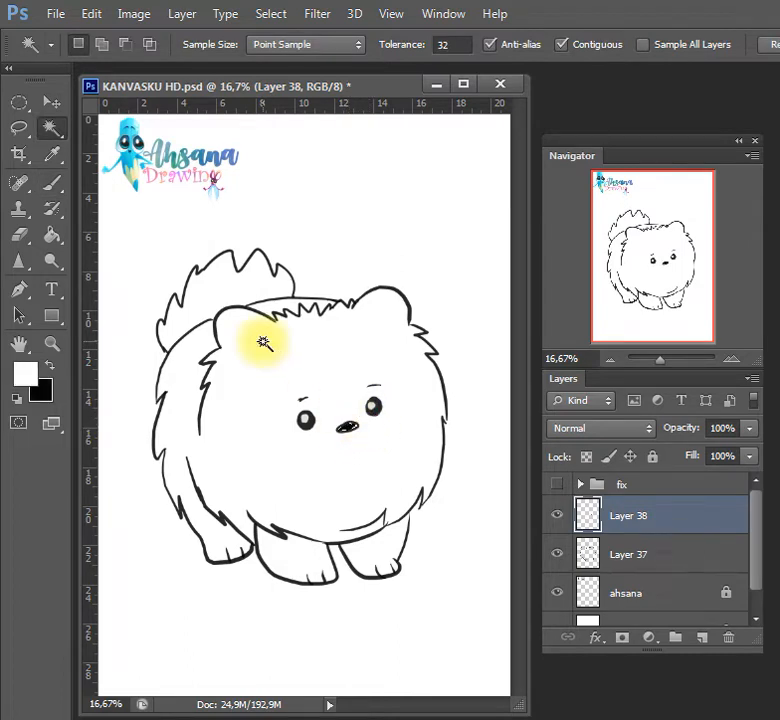
key(ctrl+d)
key(ctrl+s)
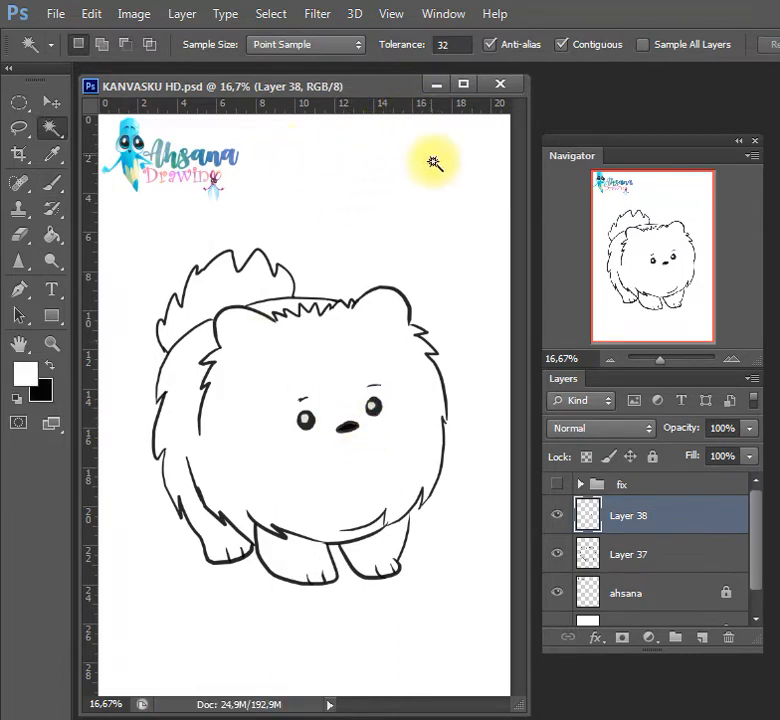
Add a small white highlight to the nose and draw the smiling open mouth below it in black
key(b)
drag(345, 424, 349, 427)
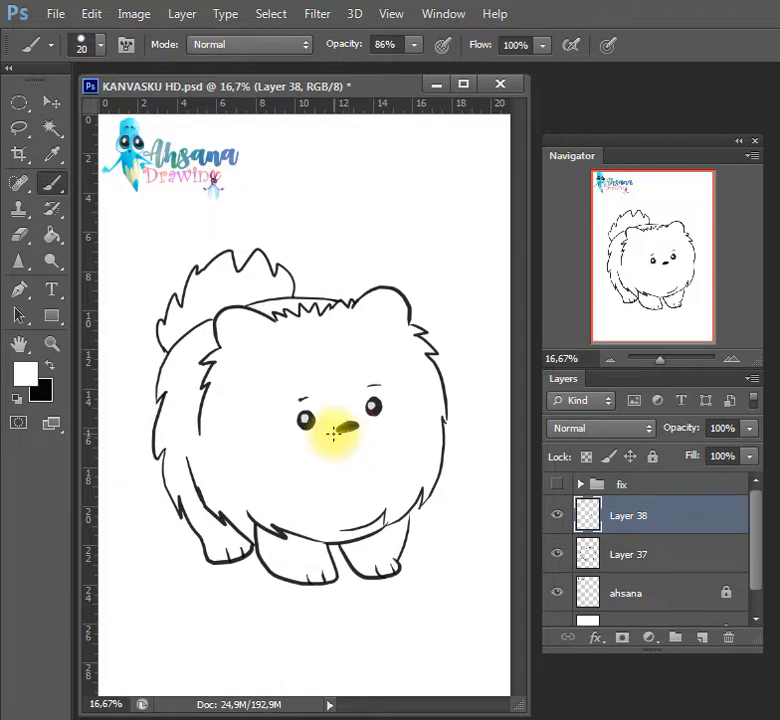
key(x)
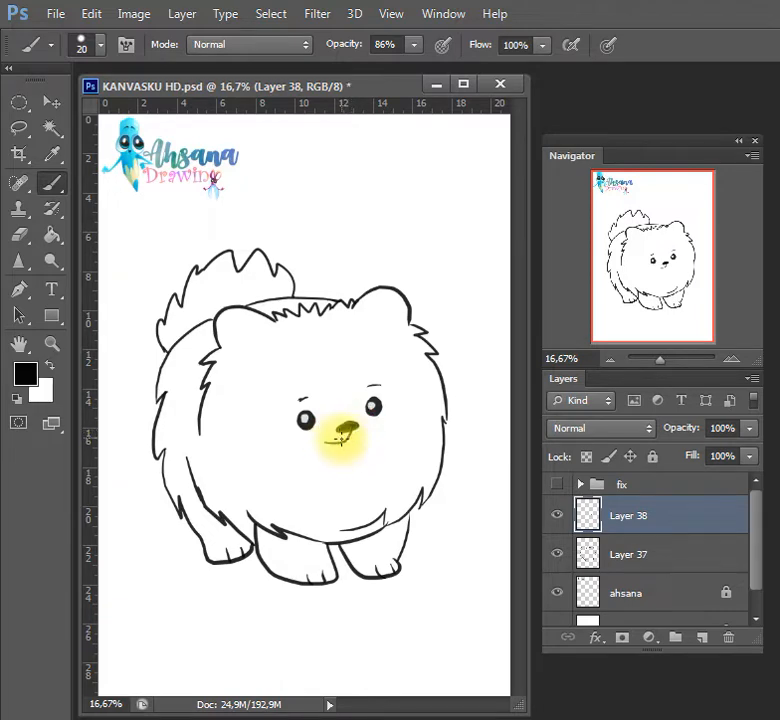
drag(326, 438, 350, 435)
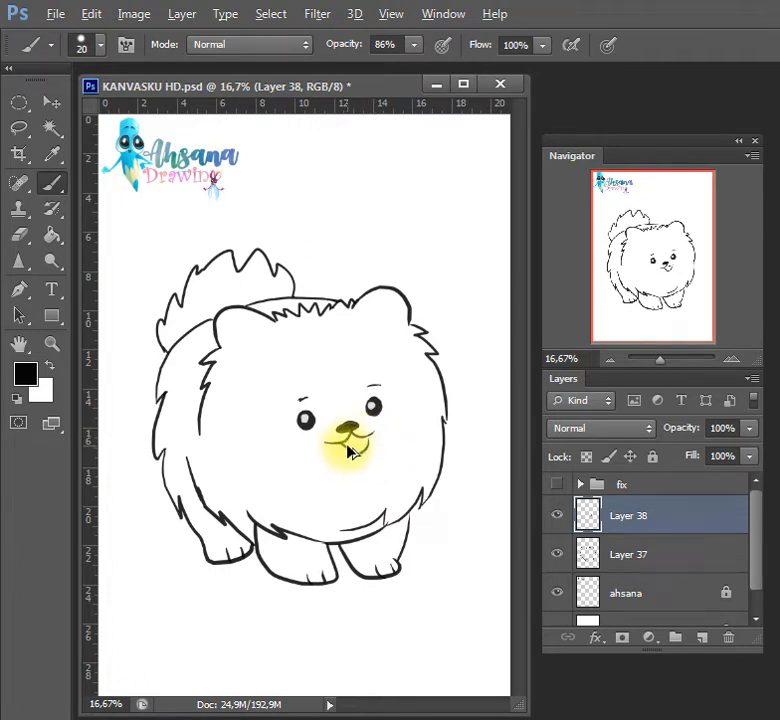
mouse_move(340, 443)
mouse_down()
mouse_move(357, 456)
mouse_move(365, 437)
mouse_up()
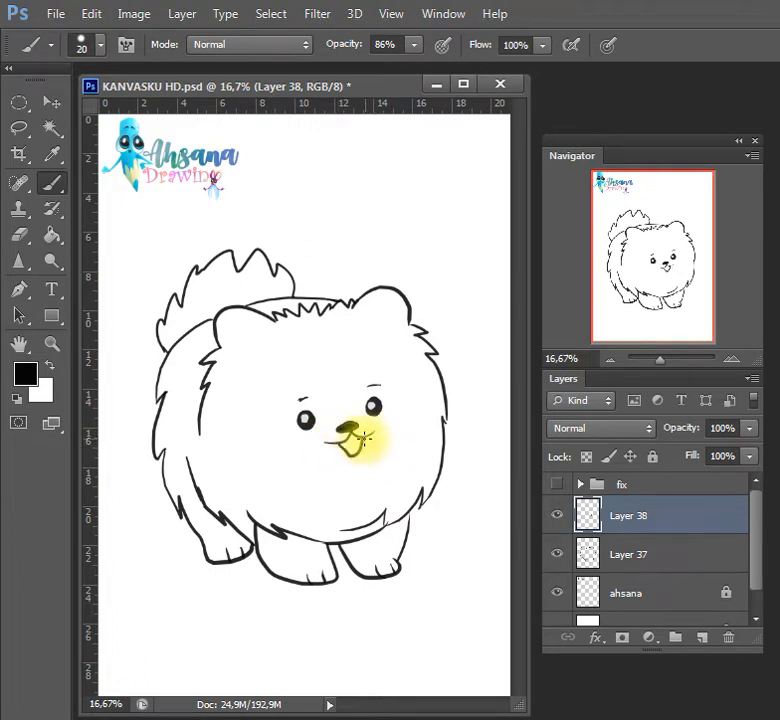
Fill the inside of the open mouth with pink
key(w)
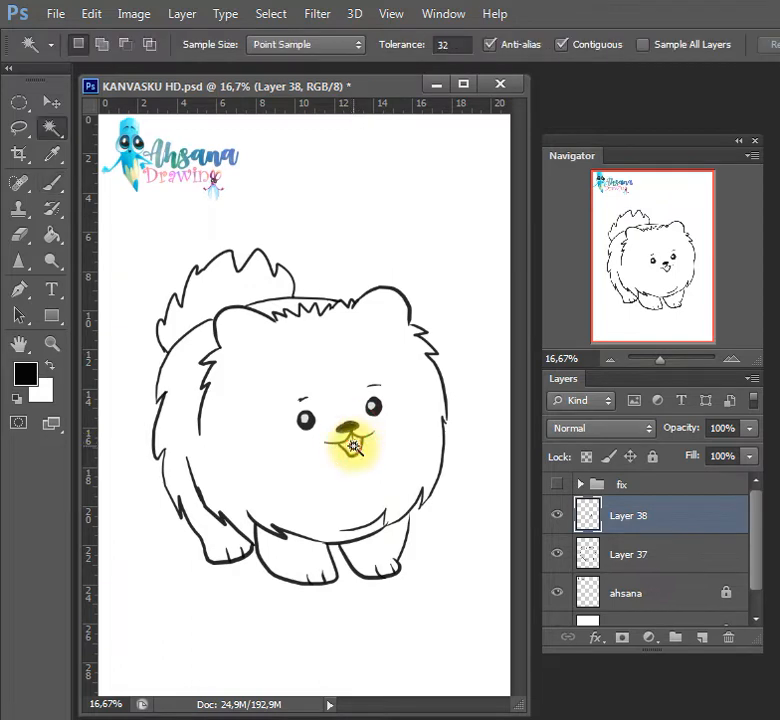
key(i)
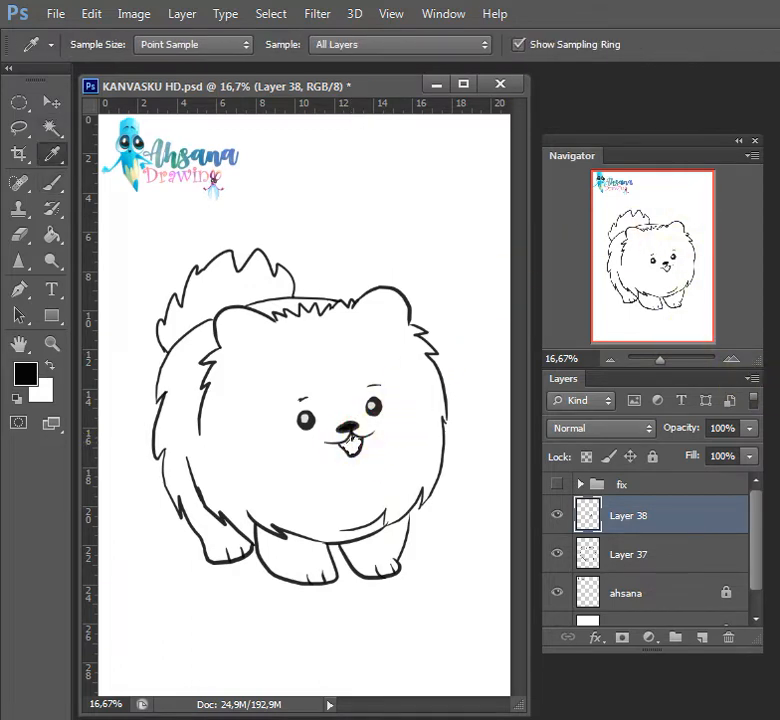
key(x)
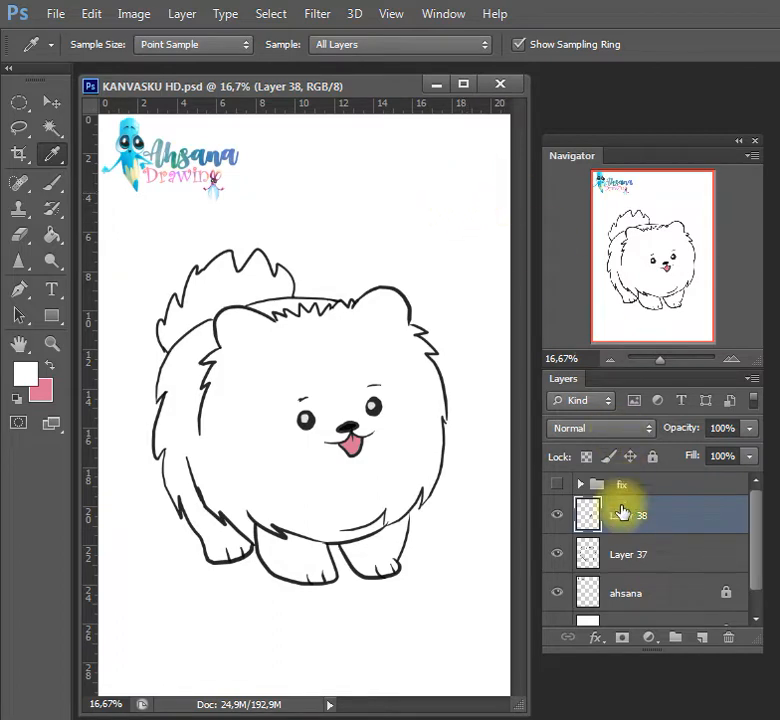
click(622, 553)
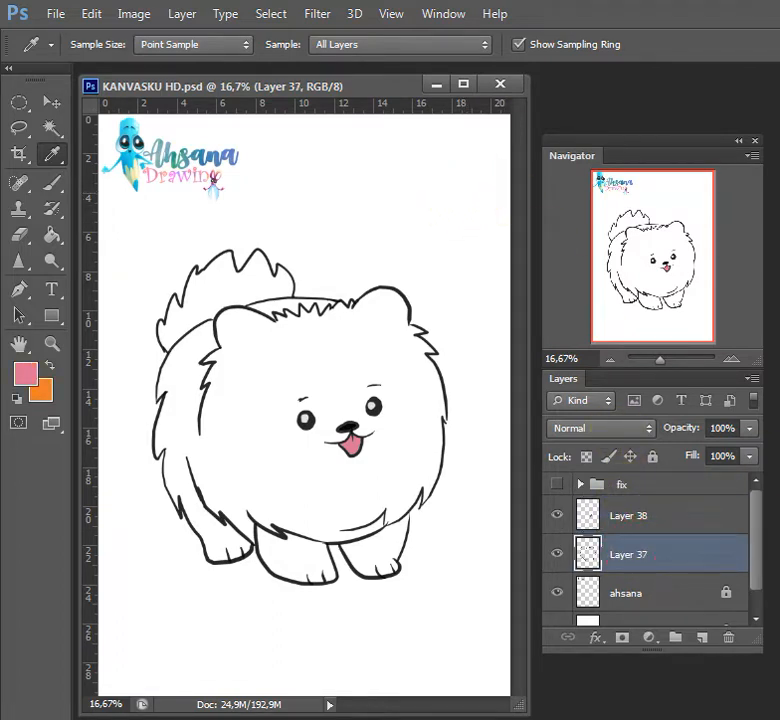
key(ctrl+BackSpace)
key(ctrl+z)
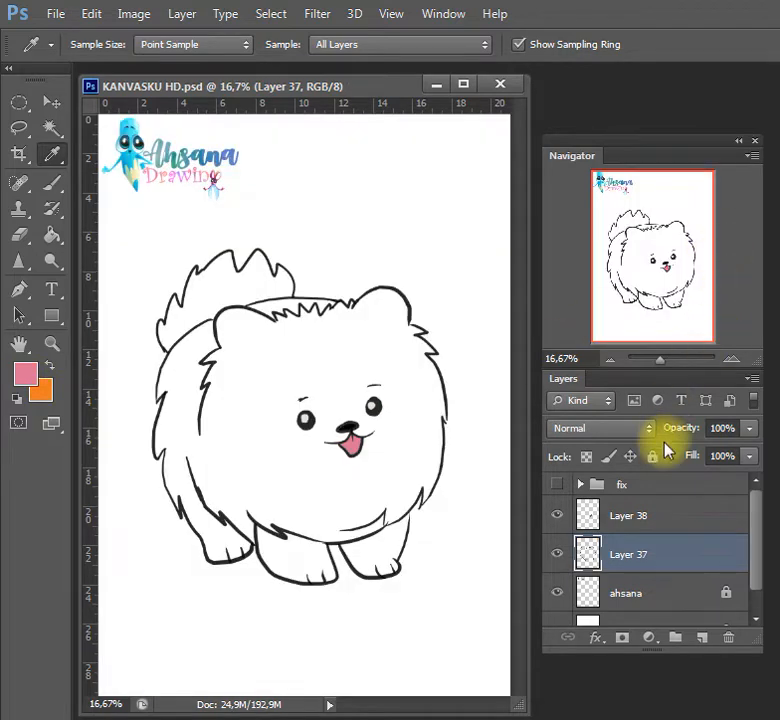
key(w)
click(635, 590)
click(593, 549)
click(343, 510)
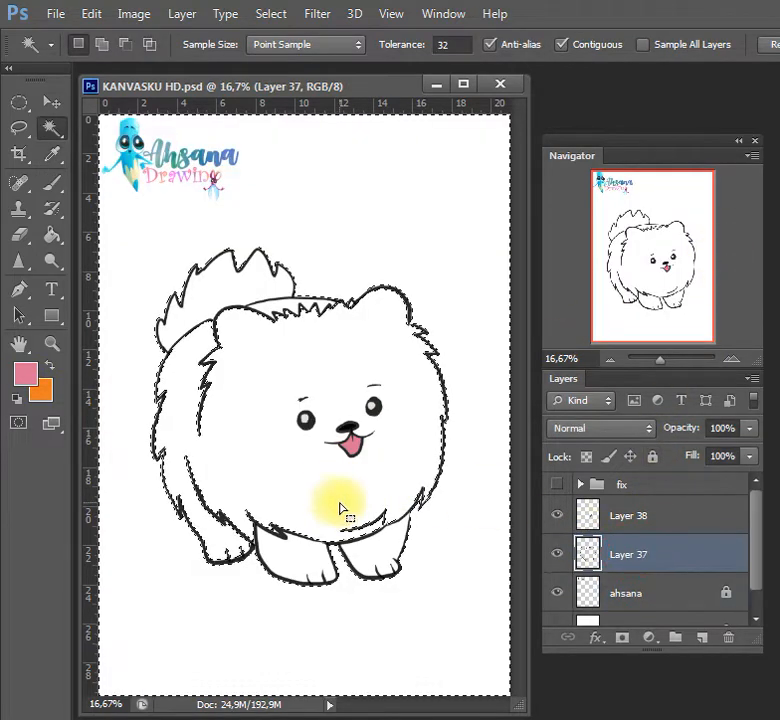
key(ctrl+d)
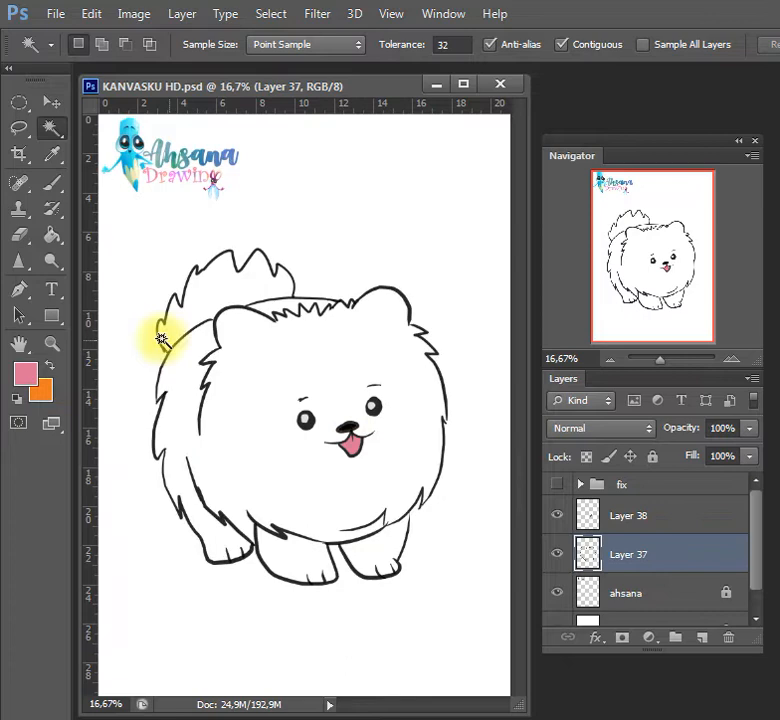
Restore black as the painting color and close the gaps in the outline by the chest, the head's left fur and the right ear with a 20 px brush
click(17, 399)
key(b)
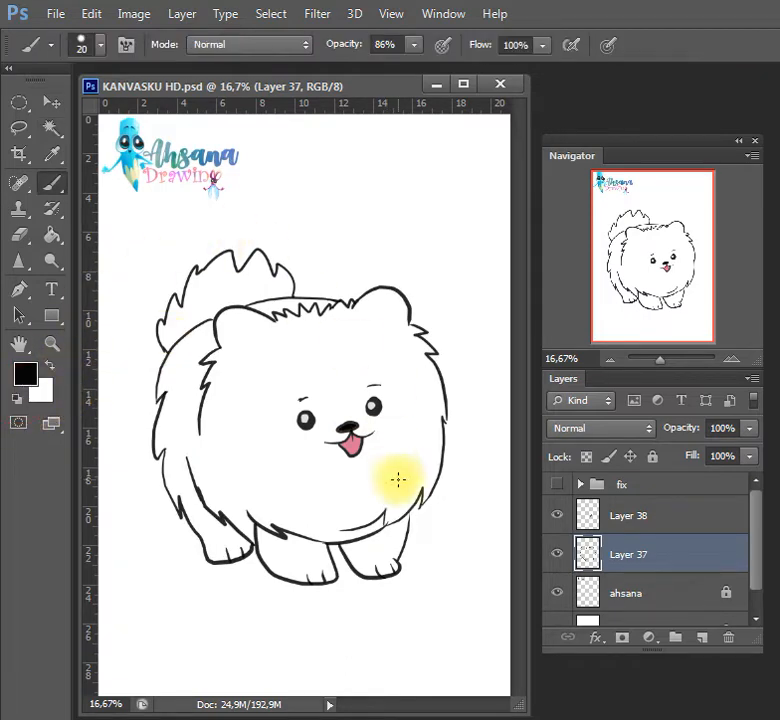
drag(421, 494, 409, 519)
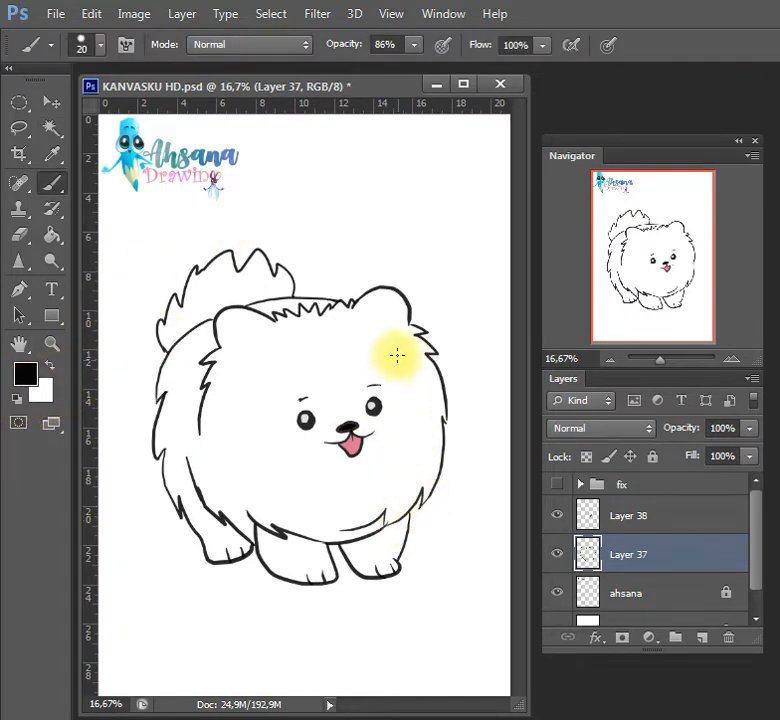
drag(213, 367, 204, 398)
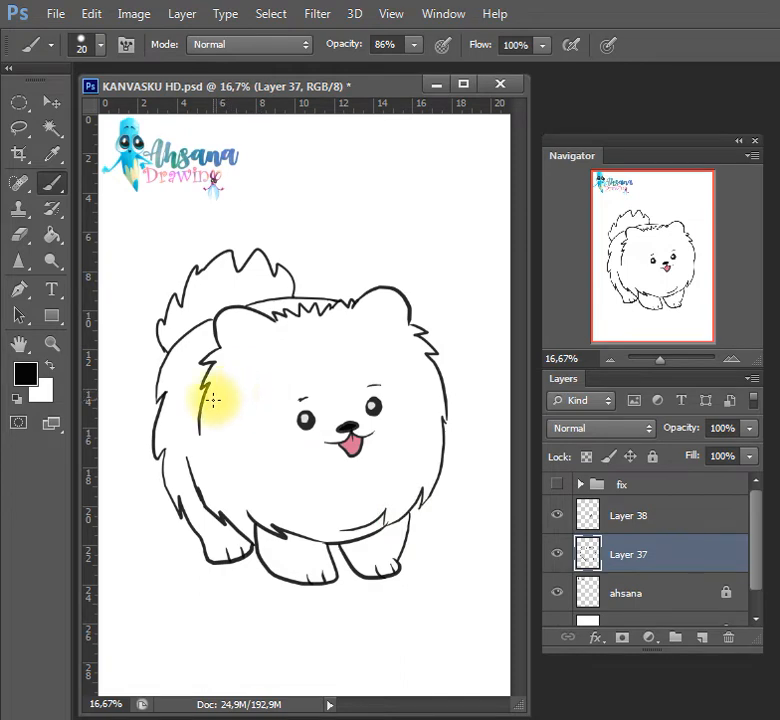
key(w)
click(192, 449)
key(ctrl+d)
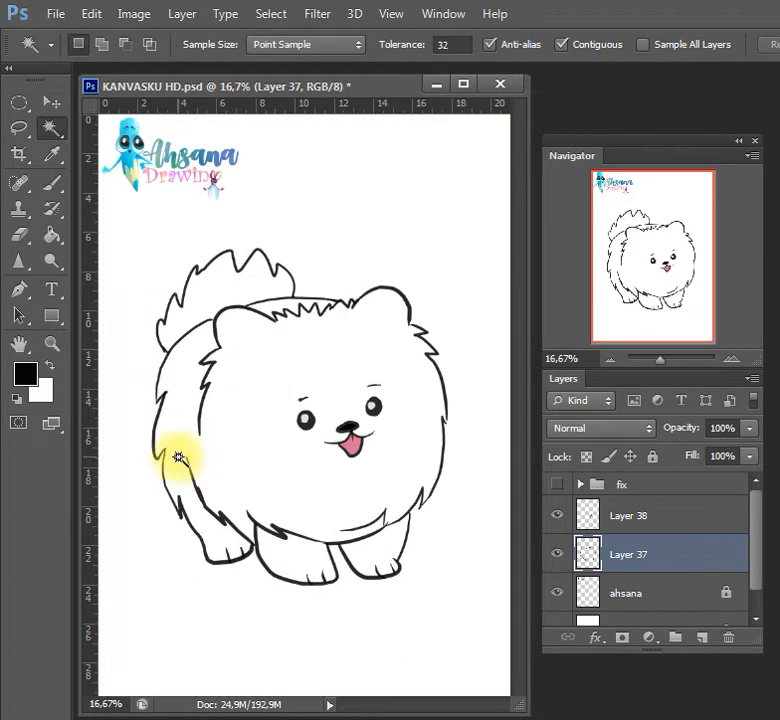
key(b)
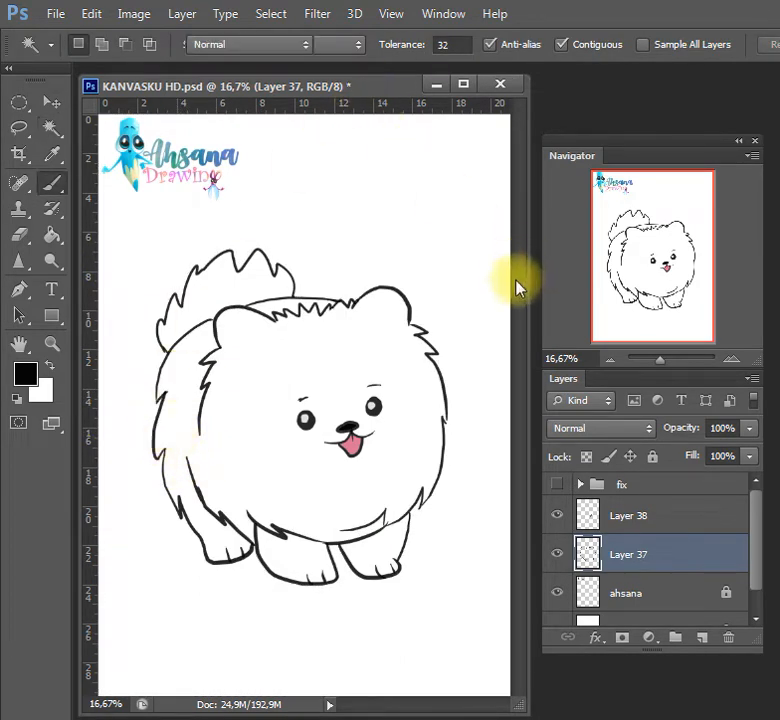
drag(407, 322, 412, 325)
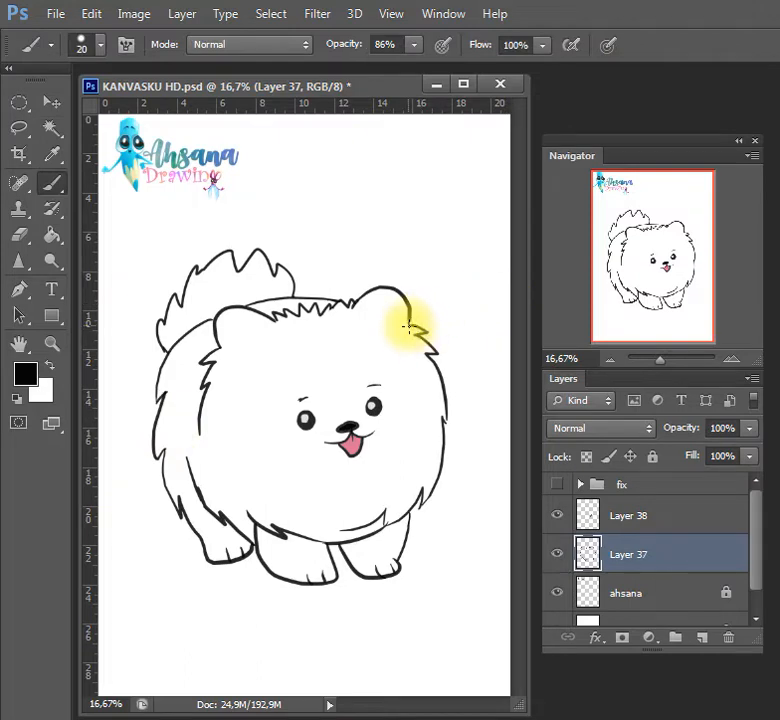
Select the dog's body, leg and tail areas from the line art and add a new layer beneath the line-art layer
key(w)
click(424, 449)
shift+click(378, 553)
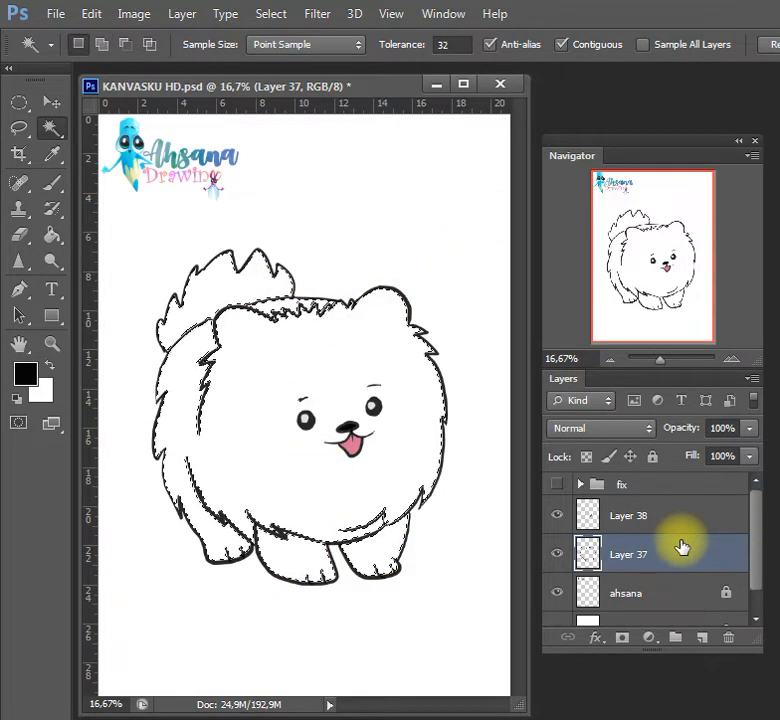
key(x)
key(x)
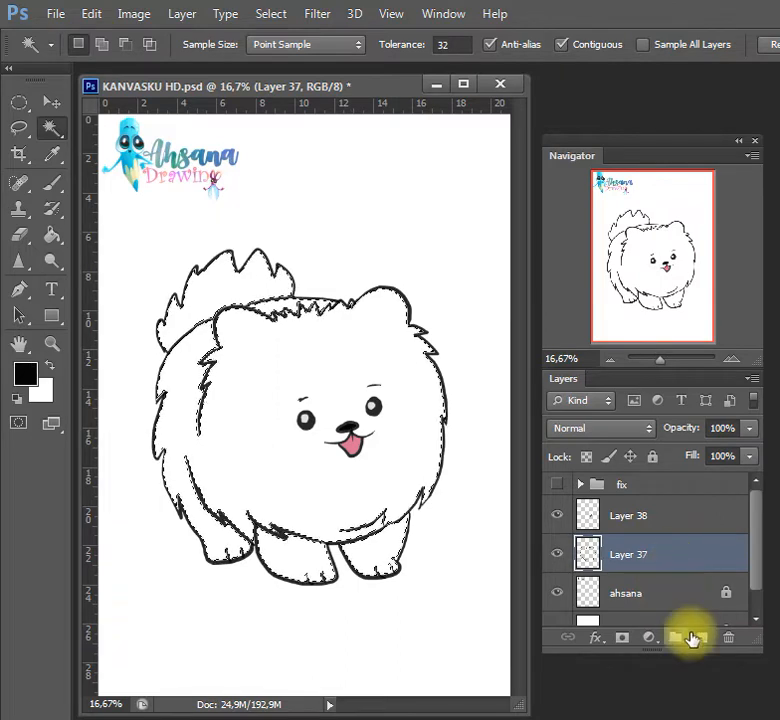
click(691, 594)
click(701, 638)
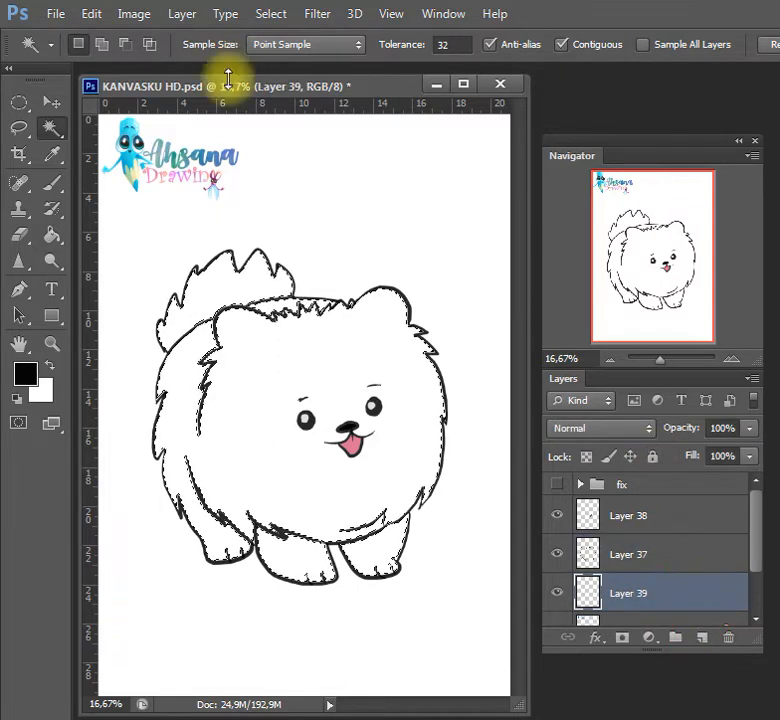
Expand the selection by 1 pixel and fill it with orange on the new layer
click(284, 26)
click(340, 235)
click(479, 268)
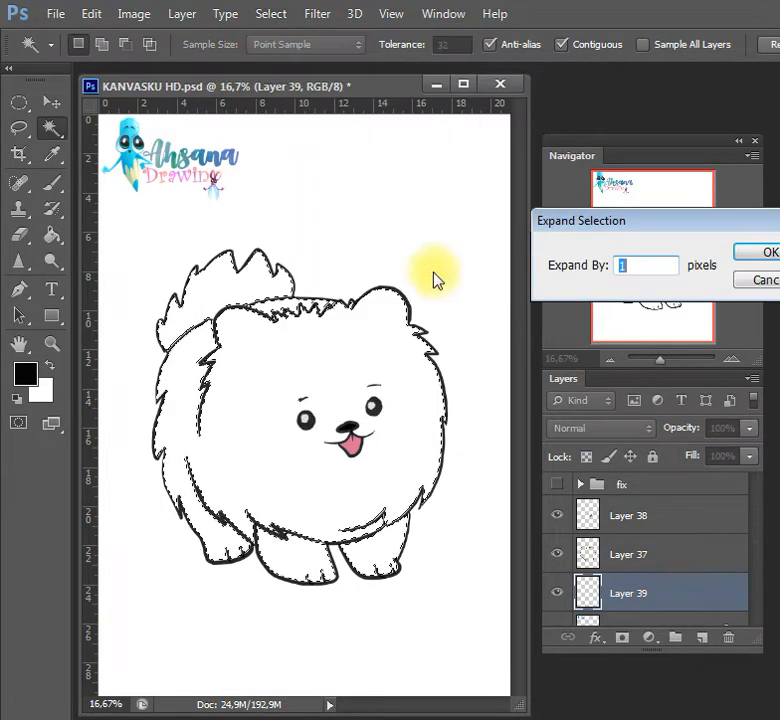
key(Return)
key(i)
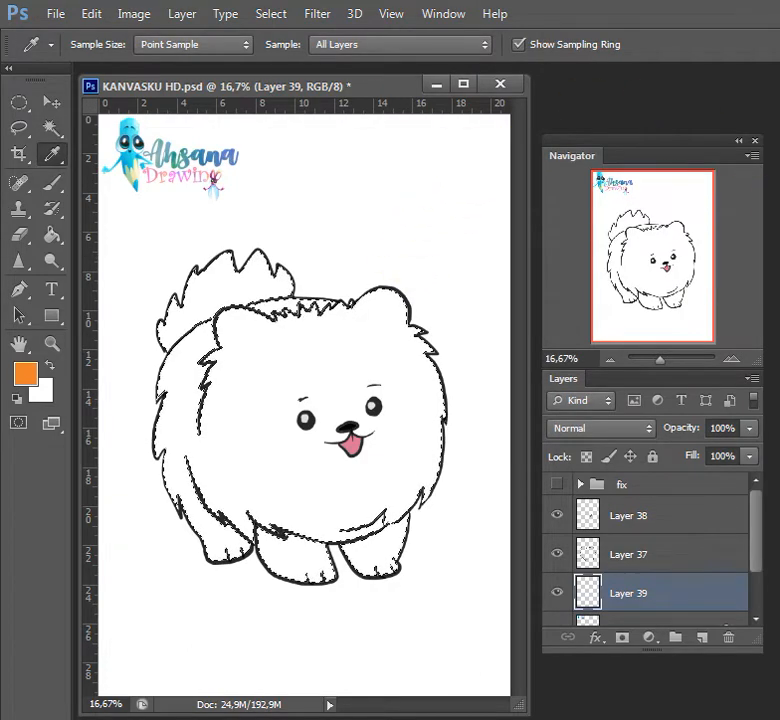
key(x)
key(ctrl+BackSpace)
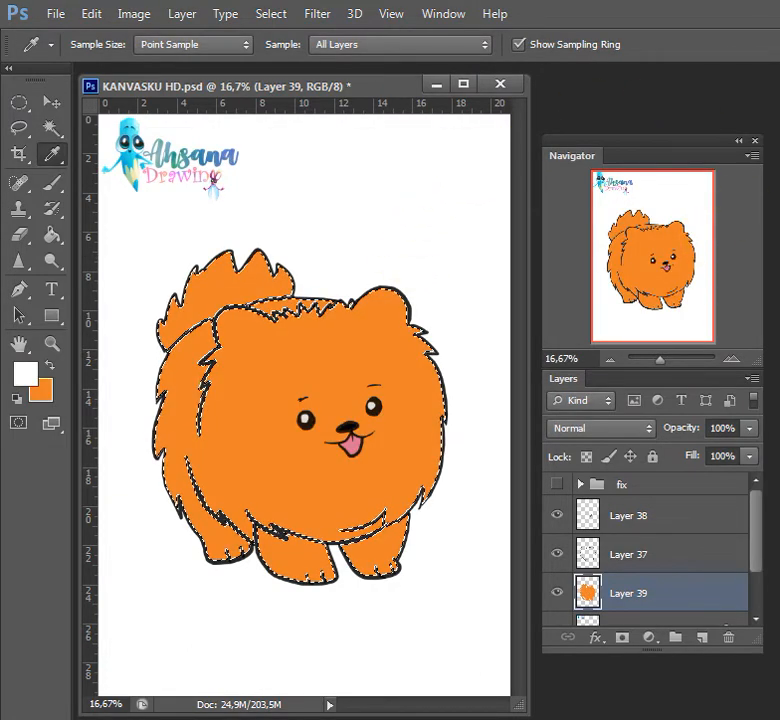
Add a new layer above the orange fill and set up a light peach brush at 200 px and 100% opacity
click(779, 210)
key(b)
key(bracketright)
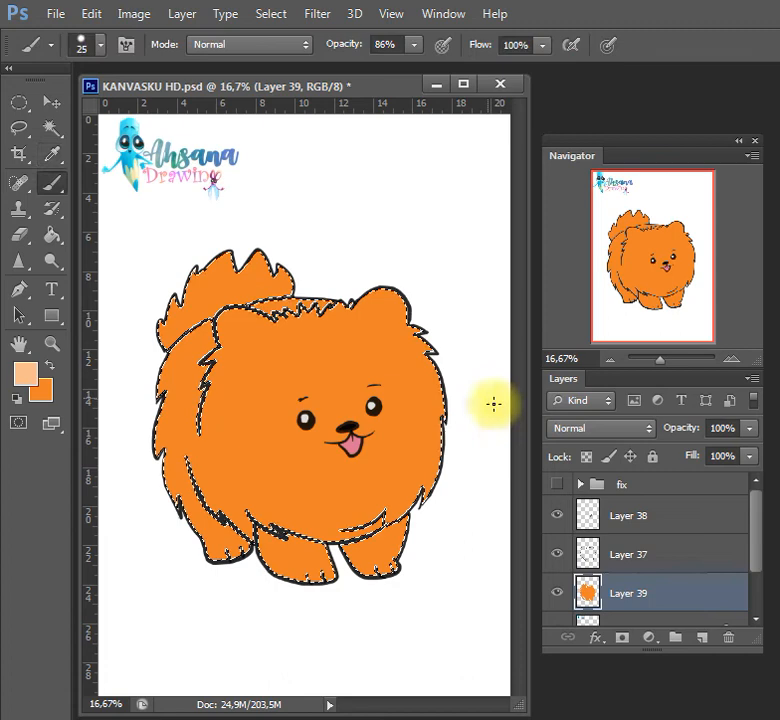
click(703, 634)
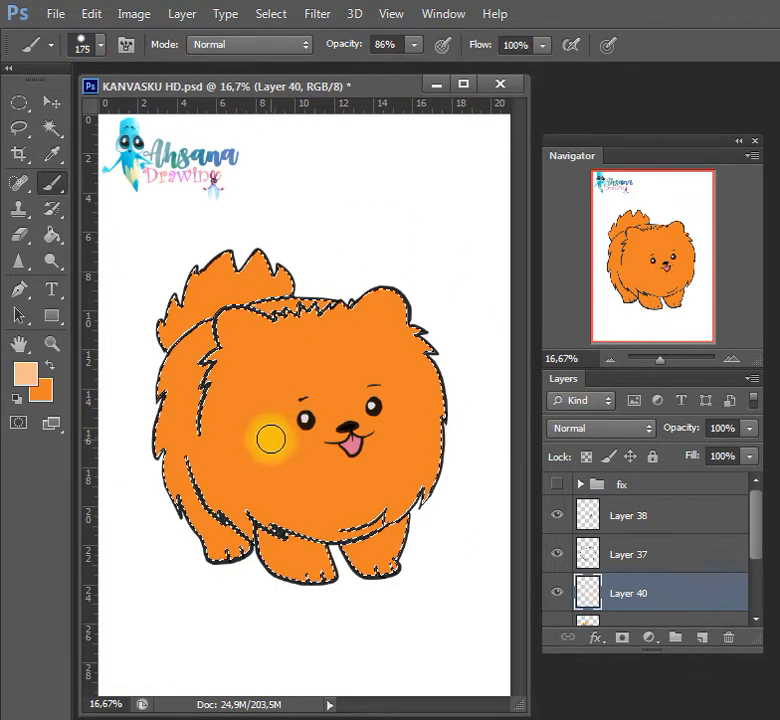
key(bracketright)
click(413, 44)
drag(415, 66, 432, 47)
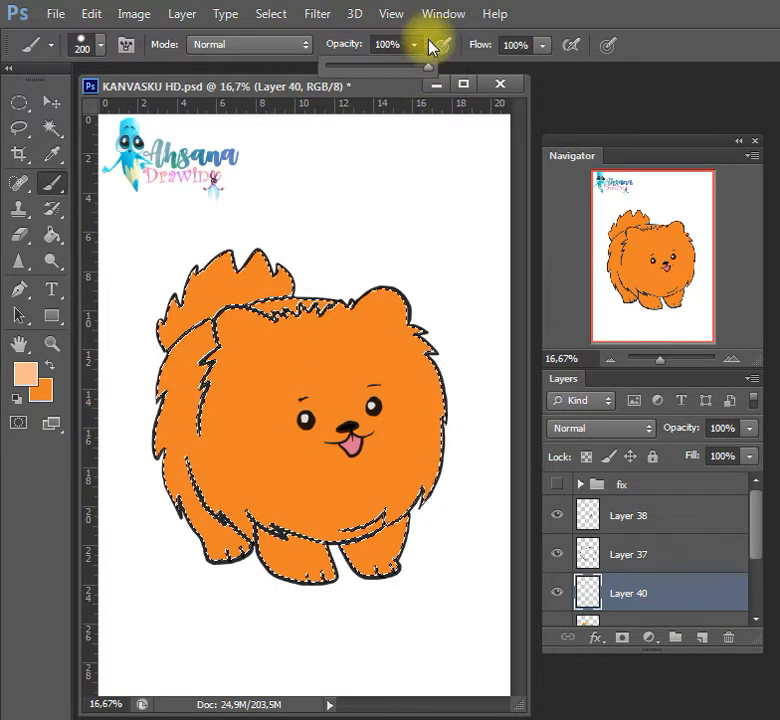
Paint the dog's cheeks, chin and chest light peach, up to both sides of the mouth
drag(235, 425, 312, 434)
key(ctrl+z)
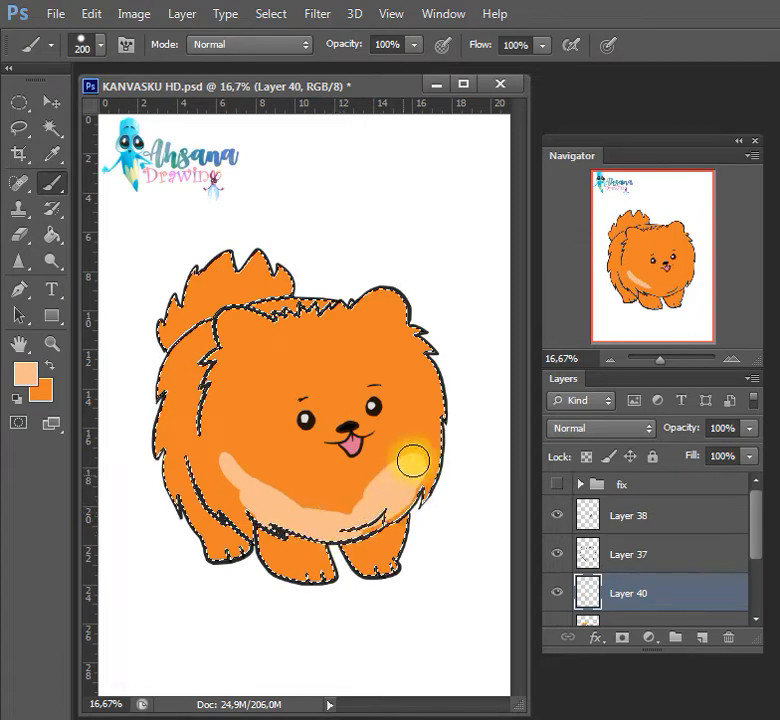
drag(368, 469, 355, 455)
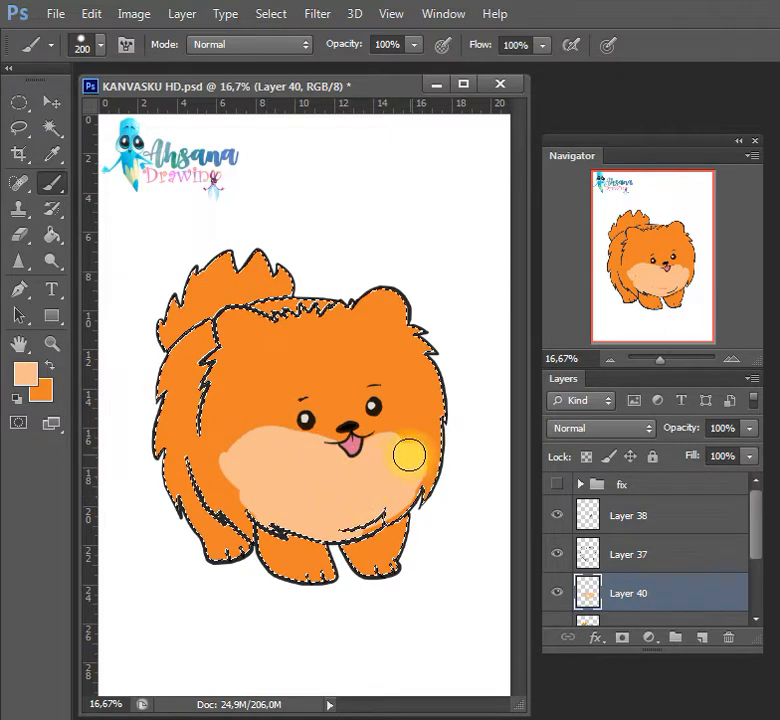
mouse_move(409, 455)
mouse_down()
mouse_move(444, 418)
mouse_move(418, 459)
mouse_up()
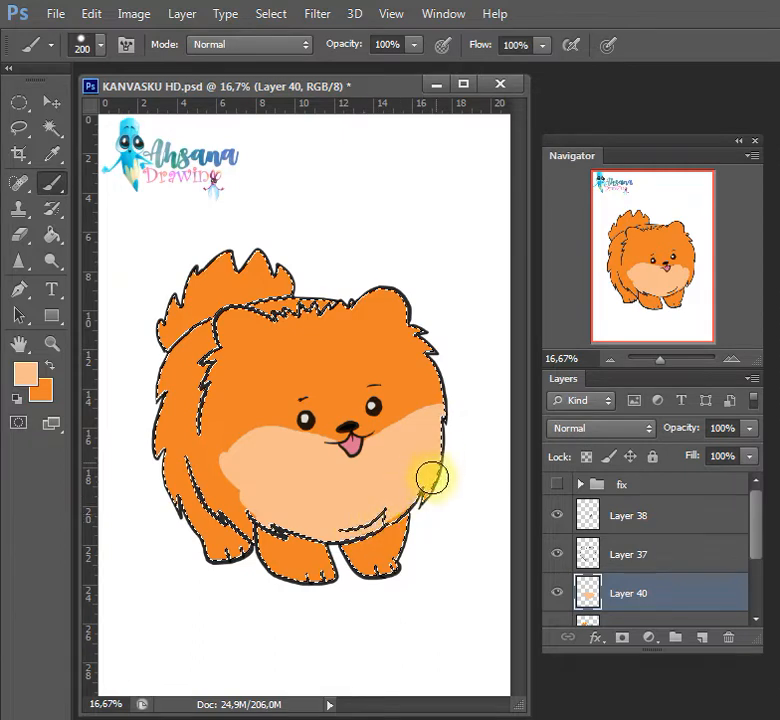
mouse_move(432, 478)
mouse_down()
mouse_move(385, 507)
mouse_move(418, 470)
mouse_up()
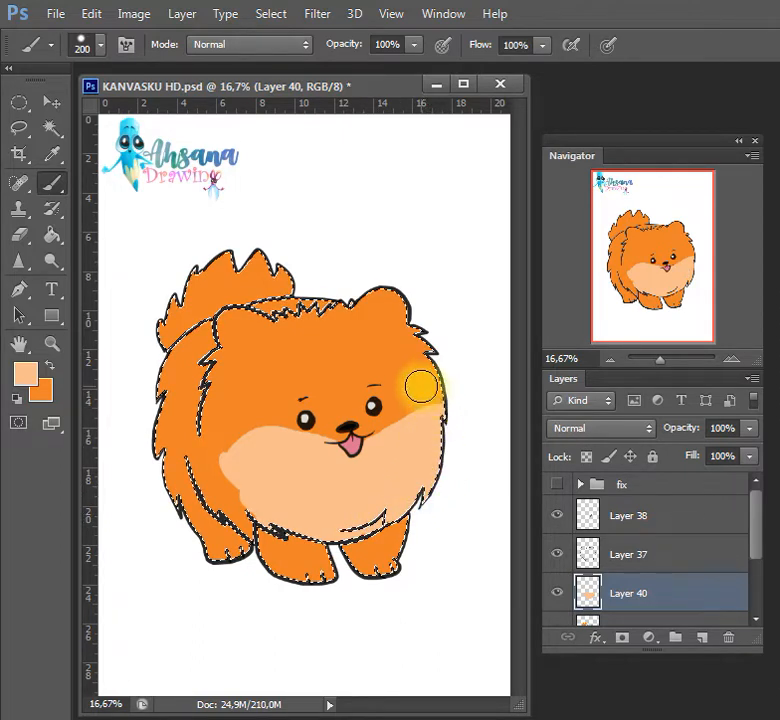
mouse_move(421, 408)
mouse_down()
mouse_move(446, 418)
mouse_move(392, 441)
mouse_move(416, 428)
mouse_up()
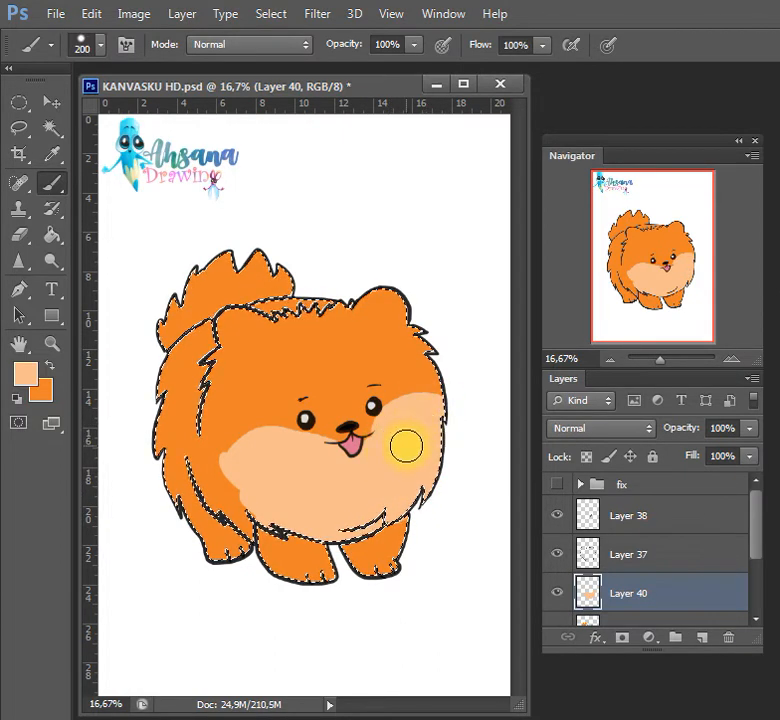
Paint light peach highlights on the ears, legs, back and tail edges with a 40 px brush, clear the selection and save the document
key(bracketleft)
key(bracketleft)
key(bracketleft)
key(bracketleft)
key(bracketleft)
key(bracketleft)
key(bracketleft)
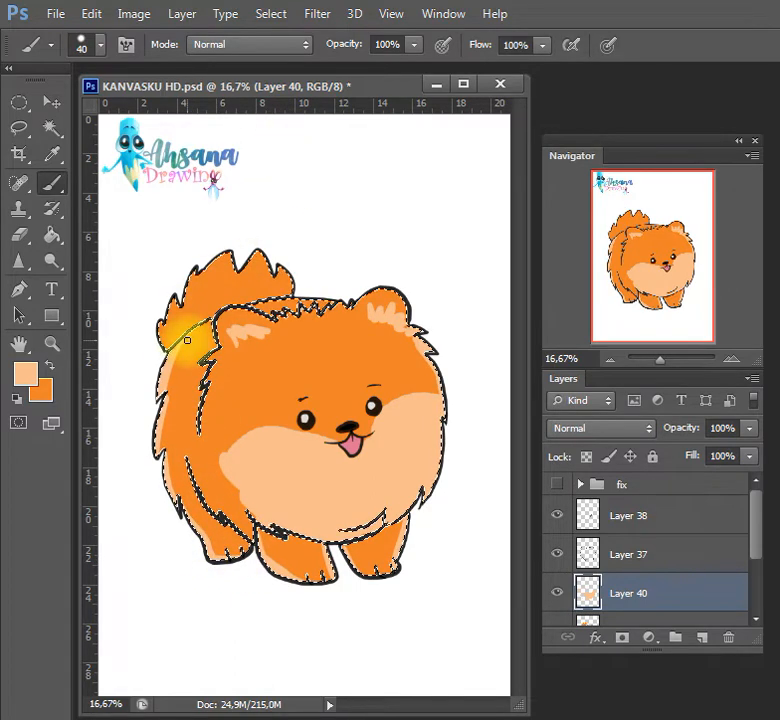
drag(213, 318, 195, 331)
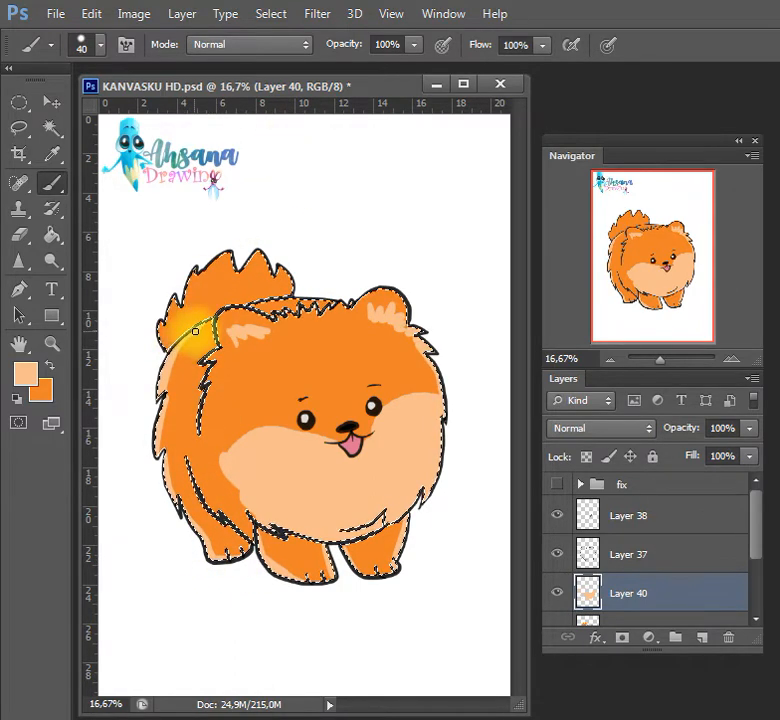
mouse_move(216, 260)
mouse_down()
mouse_move(177, 238)
mouse_move(170, 317)
mouse_up()
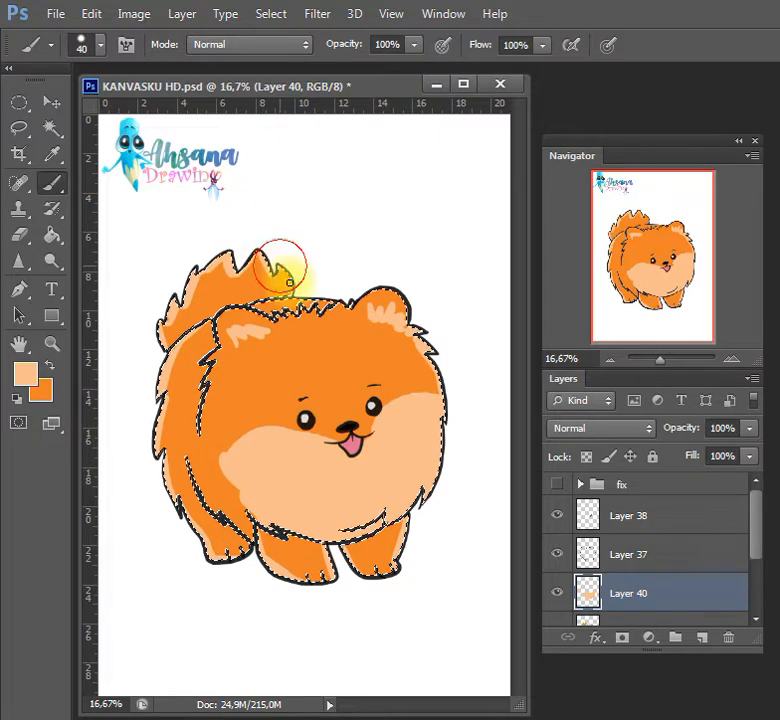
key(ctrl+d)
key(ctrl+s)
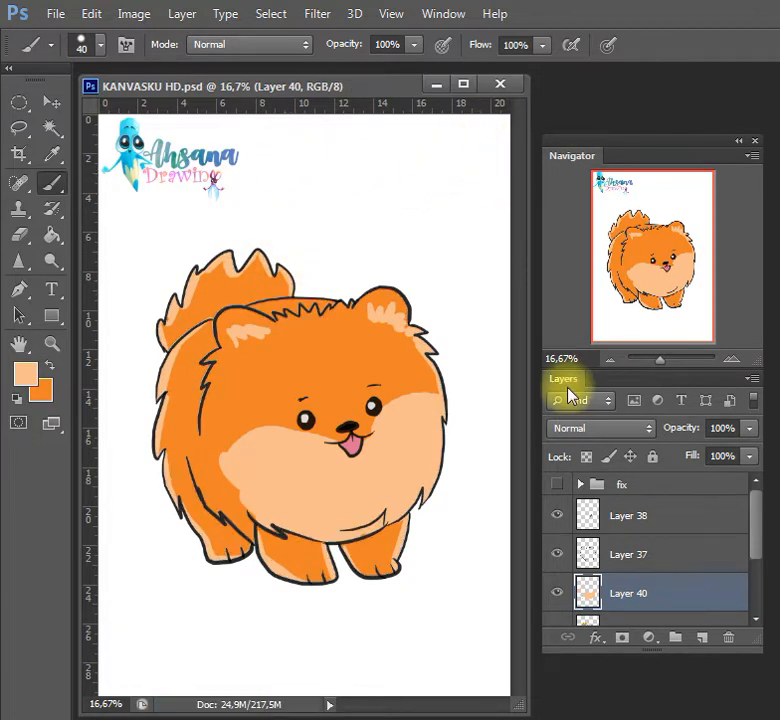
Select the tail on the orange layer, lighten it with a 700 px light peach brush at 19% opacity, and save the document
key(w)
click(637, 613)
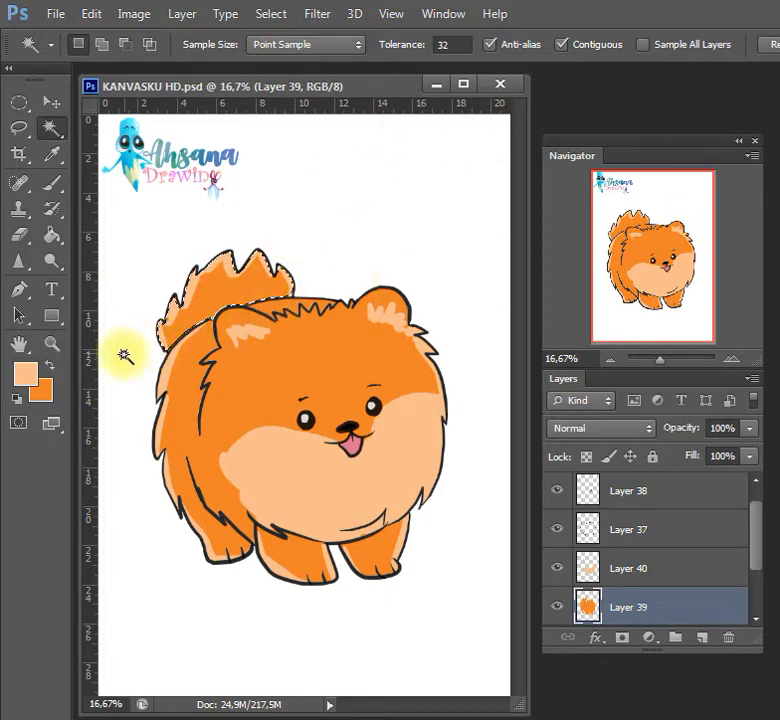
key(b)
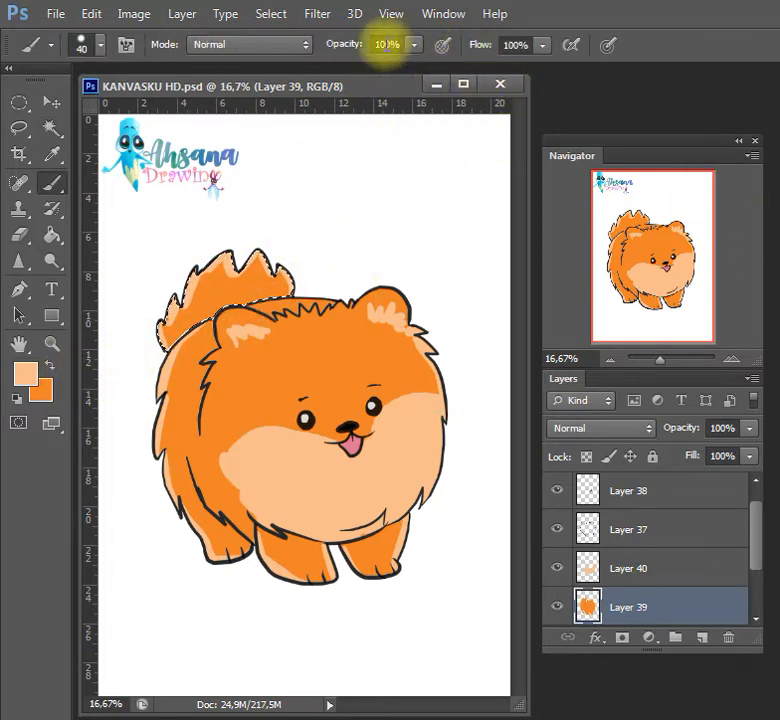
click(413, 45)
click(374, 66)
click(347, 79)
key(bracketright)
key(bracketright)
key(bracketright)
key(bracketright)
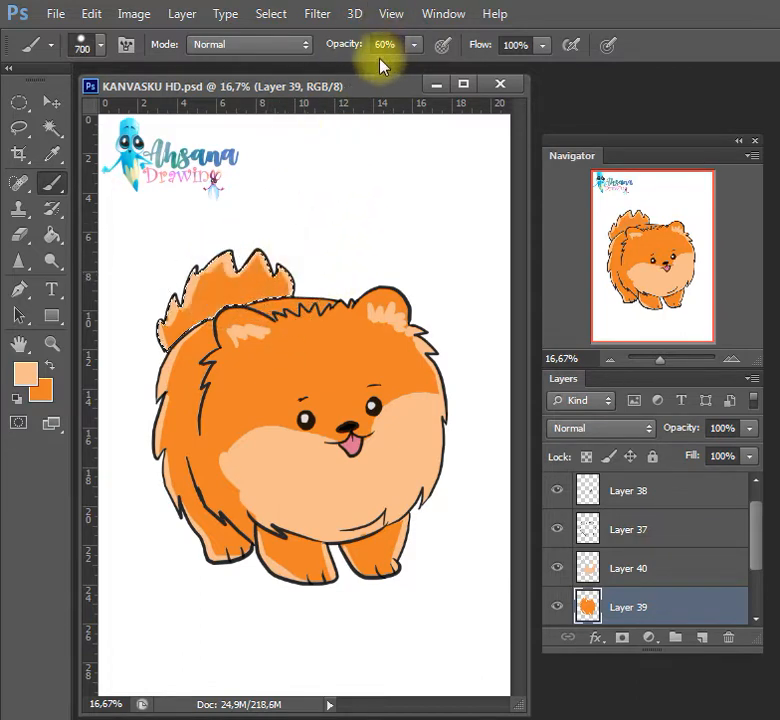
click(413, 45)
click(235, 270)
drag(183, 261, 279, 226)
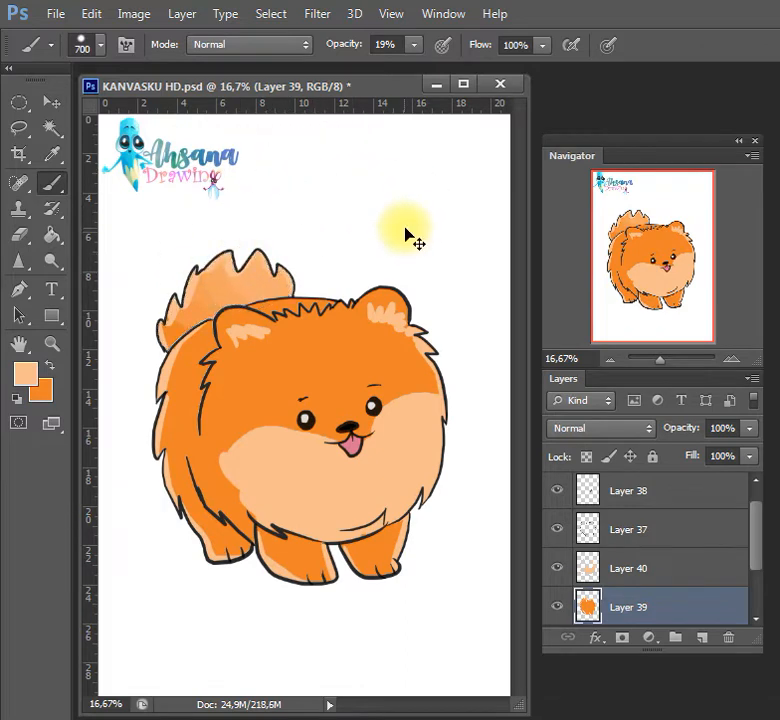
key(ctrl+s)
Select the body on the orange layer and shade the ears, flank and hind leg dark orange with a 100 px brush at 19% opacity
key(w)
click(240, 413)
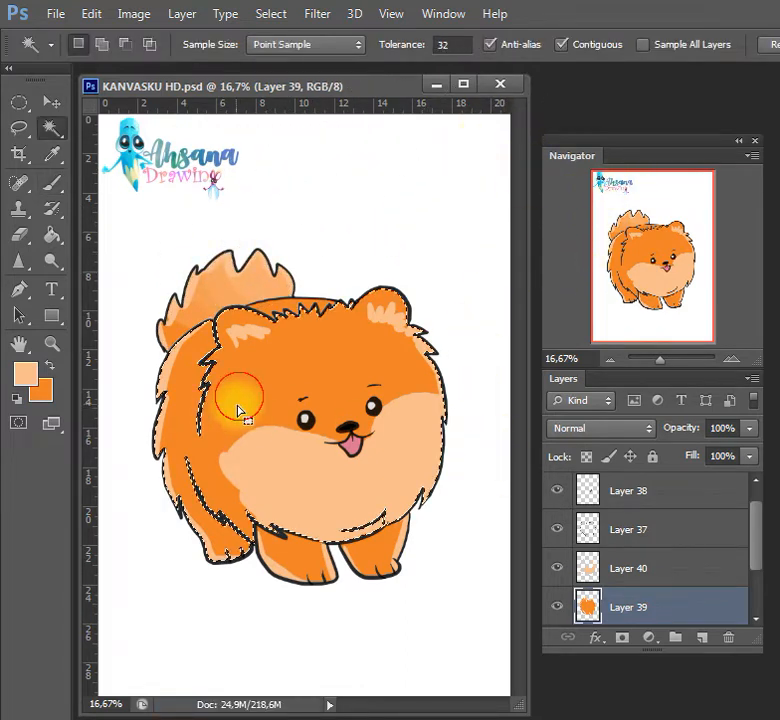
key(i)
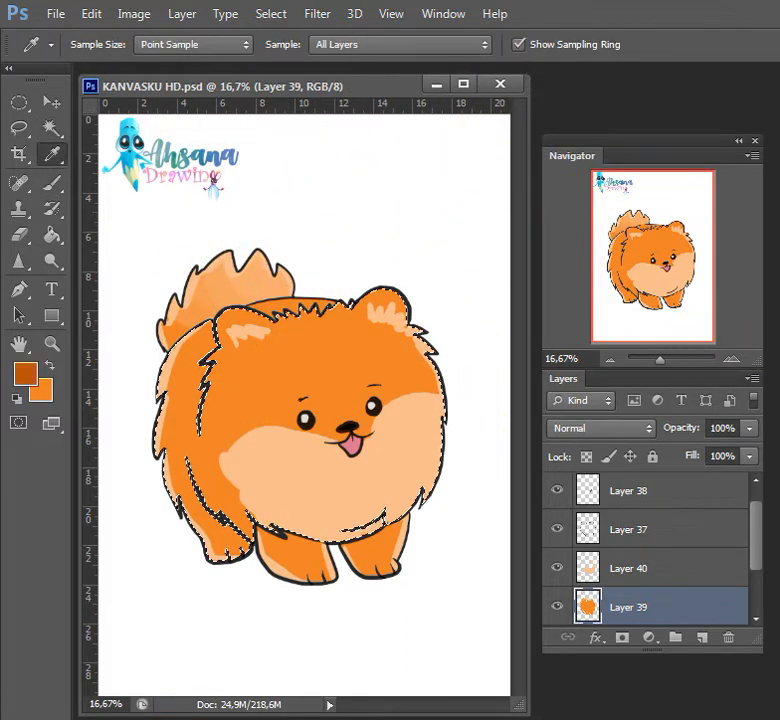
key(b)
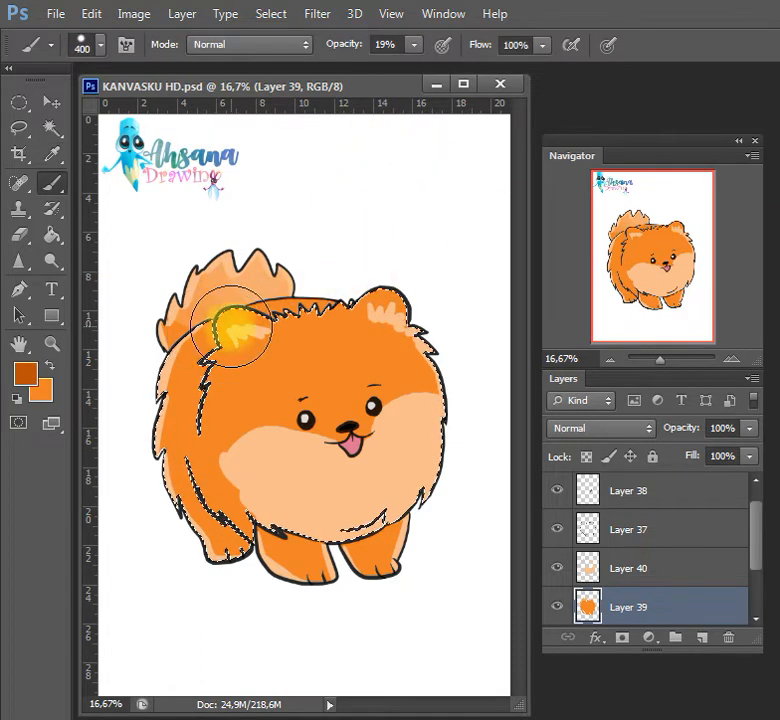
key(bracketleft)
key(bracketleft)
key(bracketleft)
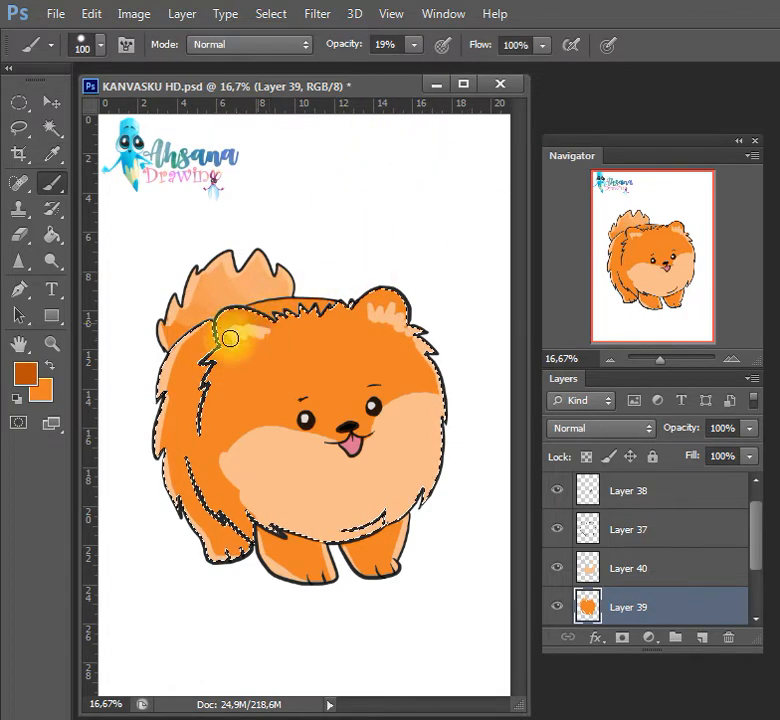
mouse_move(245, 319)
mouse_down()
mouse_move(374, 300)
mouse_move(353, 316)
mouse_move(391, 291)
mouse_move(385, 300)
mouse_move(396, 310)
mouse_move(397, 286)
mouse_move(402, 320)
mouse_move(372, 321)
mouse_move(383, 326)
mouse_move(372, 302)
mouse_move(399, 312)
mouse_move(416, 293)
mouse_move(390, 290)
mouse_move(398, 305)
mouse_move(409, 293)
mouse_move(403, 311)
mouse_move(401, 297)
mouse_move(415, 299)
mouse_move(397, 305)
mouse_move(403, 286)
mouse_move(369, 292)
mouse_move(390, 311)
mouse_move(417, 305)
mouse_move(393, 312)
mouse_move(391, 298)
mouse_move(369, 303)
mouse_move(377, 314)
mouse_move(390, 311)
mouse_move(368, 240)
mouse_move(289, 194)
mouse_move(192, 318)
mouse_move(197, 358)
mouse_up()
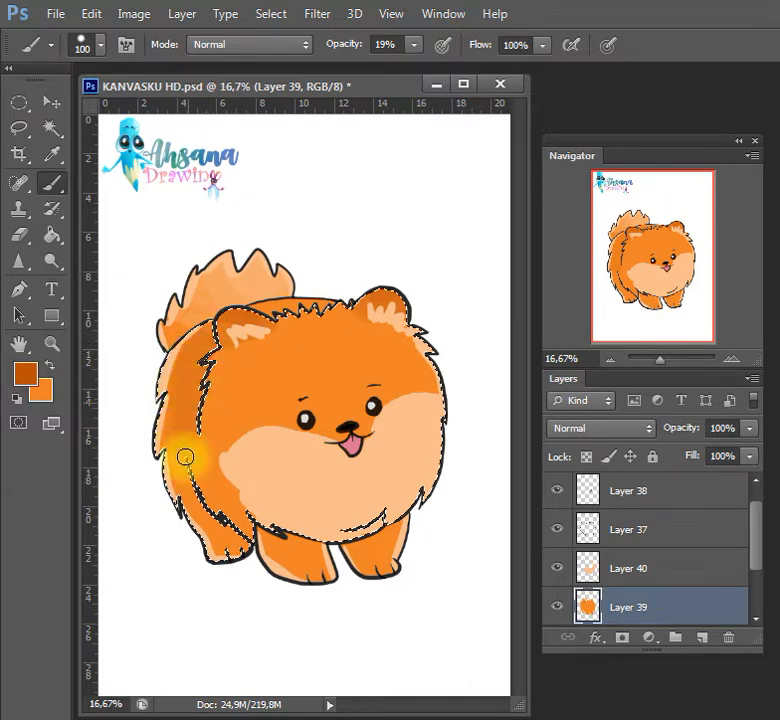
mouse_move(186, 484)
mouse_down()
mouse_move(201, 519)
mouse_move(203, 507)
mouse_move(231, 558)
mouse_move(223, 511)
mouse_move(245, 543)
mouse_move(234, 545)
mouse_move(186, 463)
mouse_move(213, 503)
mouse_move(189, 436)
mouse_move(187, 391)
mouse_move(200, 491)
mouse_move(229, 542)
mouse_move(235, 529)
mouse_move(188, 450)
mouse_move(180, 475)
mouse_move(198, 355)
mouse_move(187, 391)
mouse_move(178, 370)
mouse_move(219, 325)
mouse_move(261, 173)
mouse_move(216, 341)
mouse_move(206, 333)
mouse_move(199, 408)
mouse_move(242, 284)
mouse_move(343, 485)
mouse_move(315, 580)
mouse_move(333, 584)
mouse_move(292, 565)
mouse_move(279, 543)
mouse_move(313, 565)
mouse_move(302, 563)
mouse_move(348, 550)
mouse_move(377, 558)
mouse_move(378, 546)
mouse_move(315, 318)
mouse_move(305, 561)
mouse_move(273, 544)
mouse_up()
Add both front legs to the selection and shade them and the area above the nose dark orange
key(w)
shift+click(306, 563)
shift+click(378, 563)
key(b)
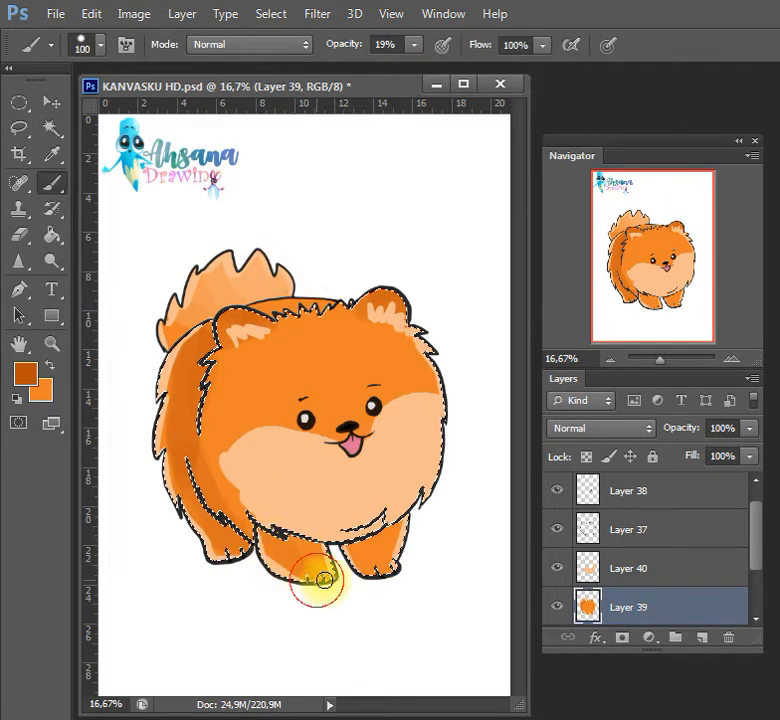
mouse_move(324, 580)
mouse_down()
mouse_move(282, 553)
mouse_move(332, 573)
mouse_move(372, 565)
mouse_up()
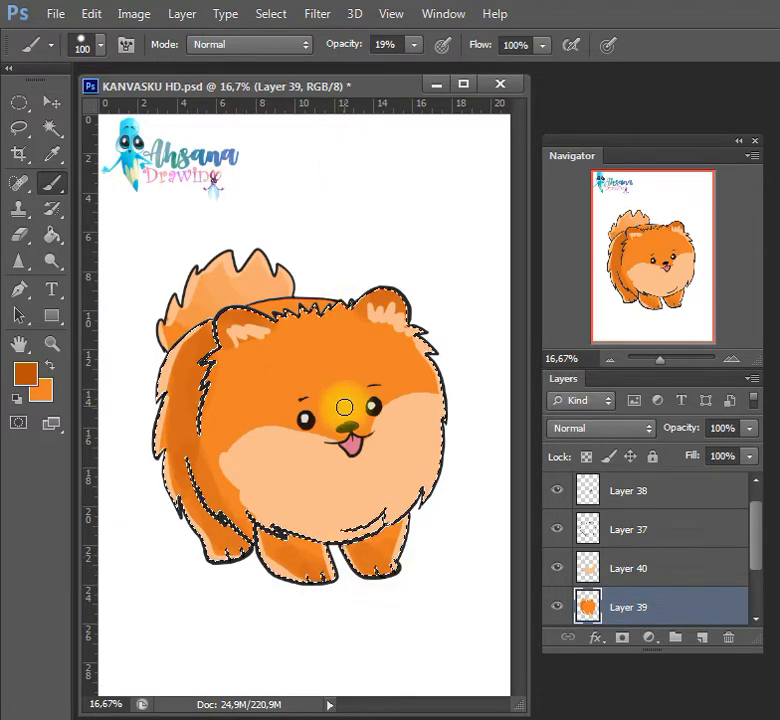
mouse_move(349, 416)
mouse_down()
mouse_move(325, 435)
mouse_move(333, 447)
mouse_move(320, 445)
mouse_move(349, 453)
mouse_move(374, 435)
mouse_move(379, 422)
mouse_move(367, 415)
mouse_move(334, 425)
mouse_move(329, 415)
mouse_move(362, 405)
mouse_up()
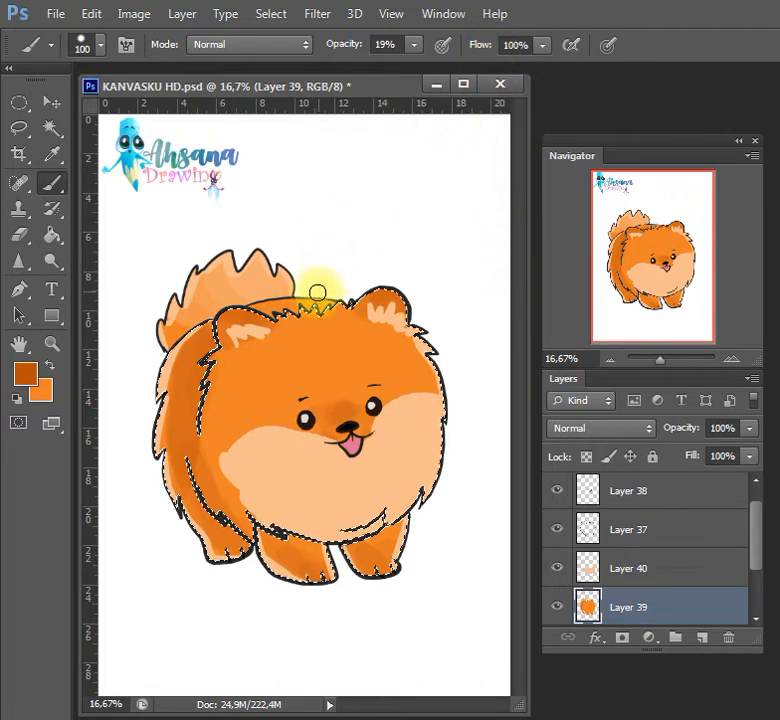
Select the strip of back behind the head tuft, shade it dark orange, clear the selection and save the document
drag(282, 317, 258, 310)
key(ctrl+d)
key(e)
key(w)
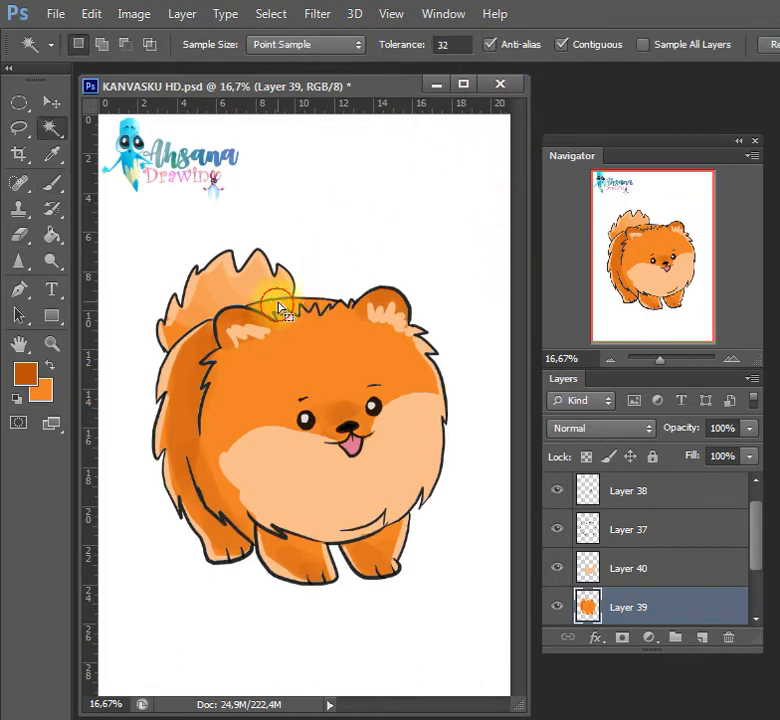
click(275, 307)
key(b)
mouse_move(322, 322)
mouse_down()
mouse_move(247, 311)
mouse_move(316, 302)
mouse_move(237, 322)
mouse_move(215, 319)
mouse_move(323, 301)
mouse_up()
key(ctrl+d)
key(ctrl+s)
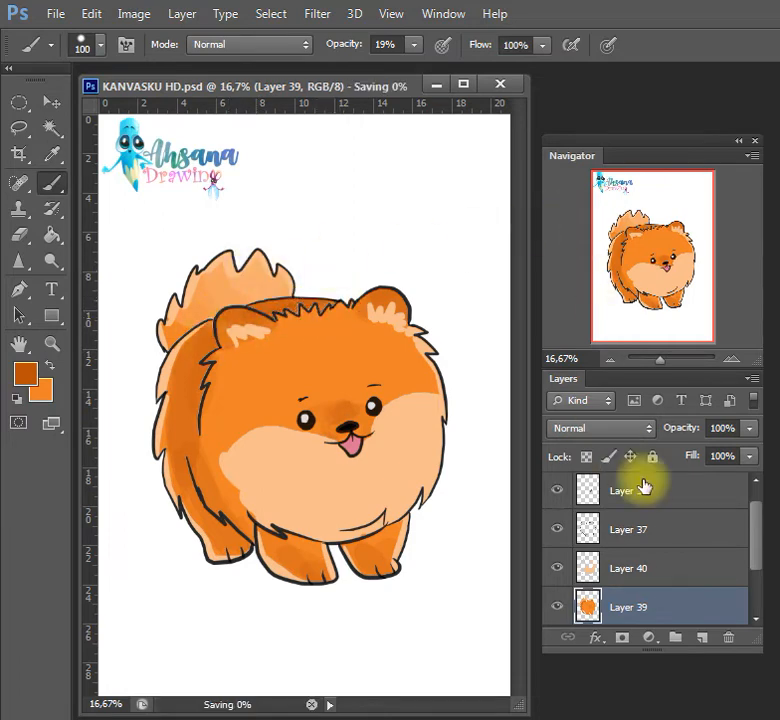
Add a new layer above the light peach layer and set white as the brush color
click(652, 568)
key(w)
click(396, 452)
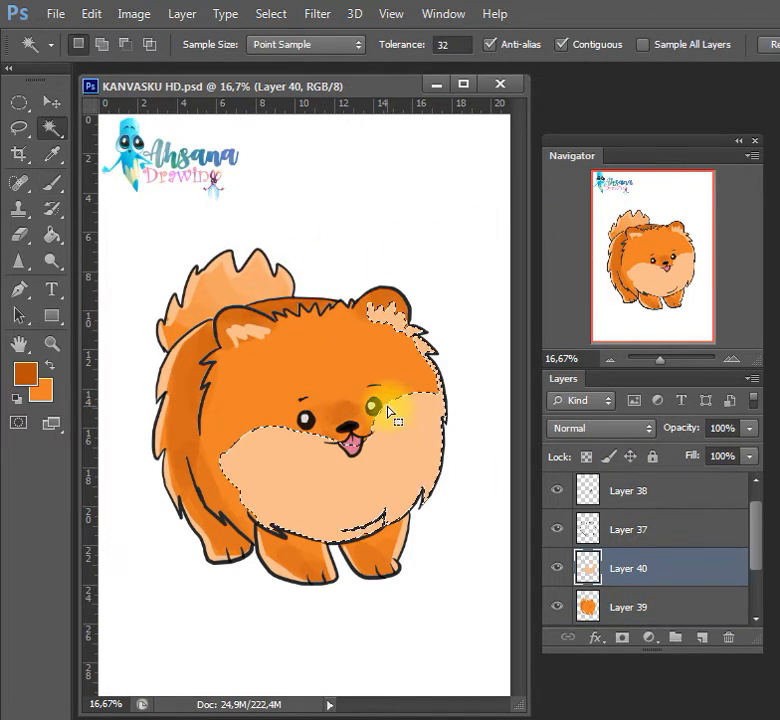
key(ctrl+d)
click(702, 637)
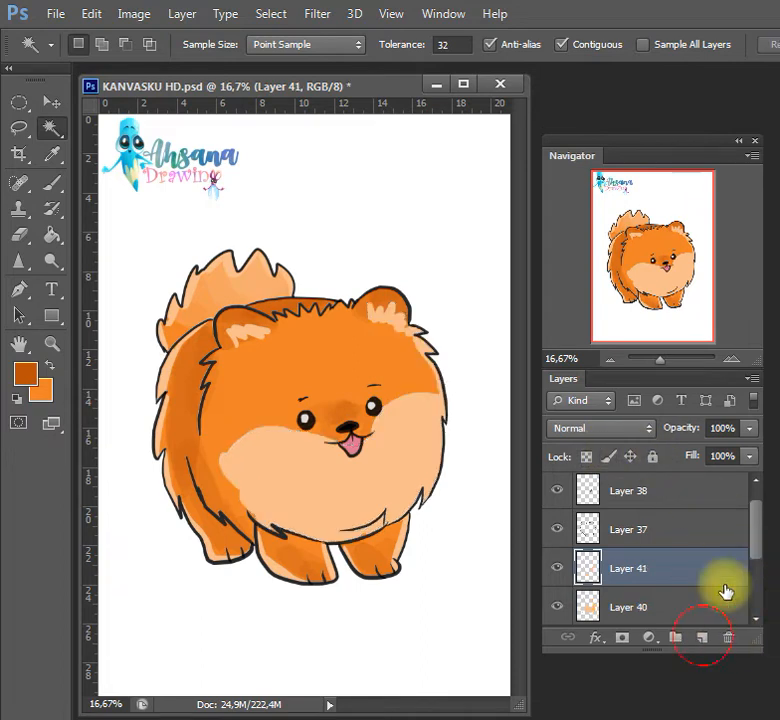
key(i)
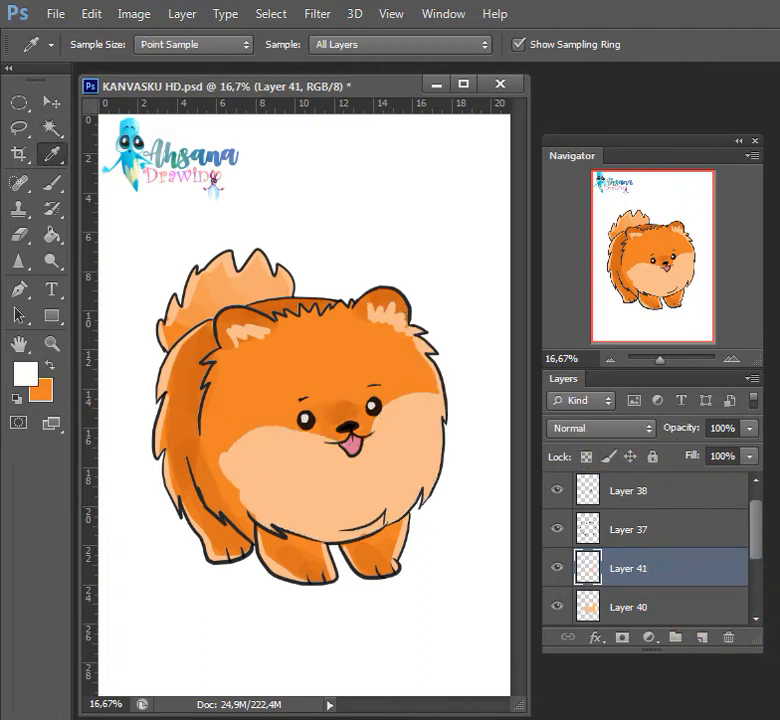
key(b)
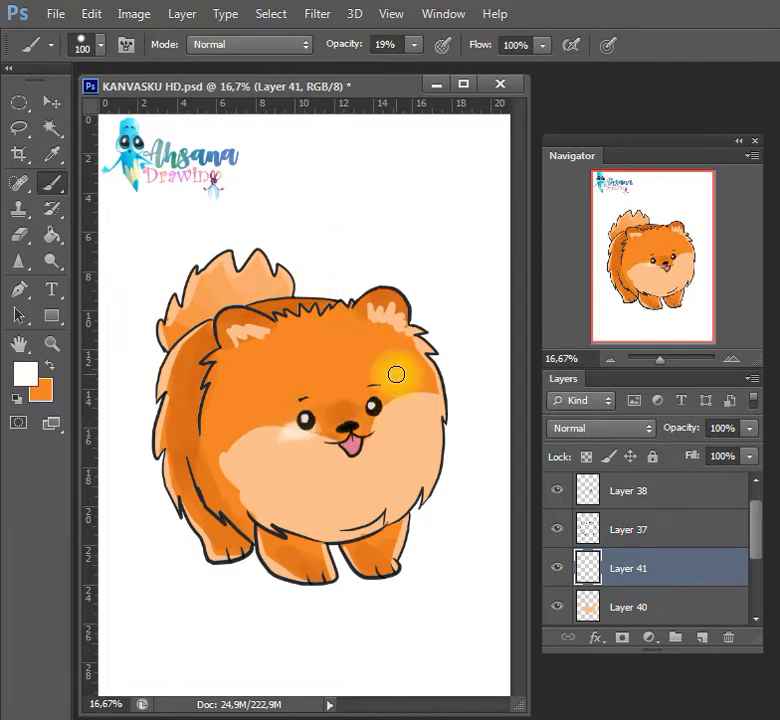
Paint soft white highlights beside the eyes, on the eyebrows and around the muzzle at 19% opacity, and save the document
drag(387, 415, 371, 406)
mouse_move(302, 402)
mouse_down()
mouse_move(325, 399)
mouse_move(310, 397)
mouse_up()
drag(368, 385, 371, 385)
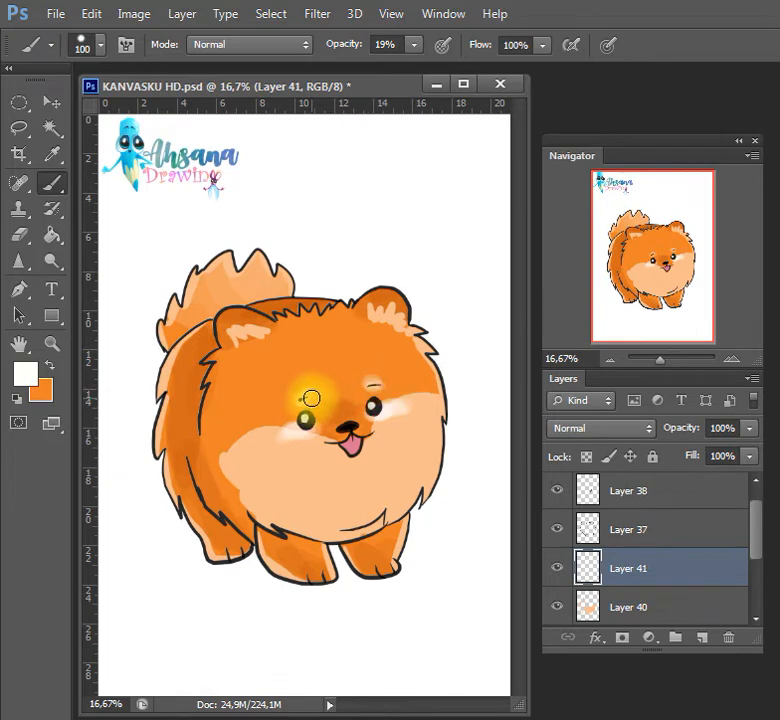
drag(305, 401, 304, 401)
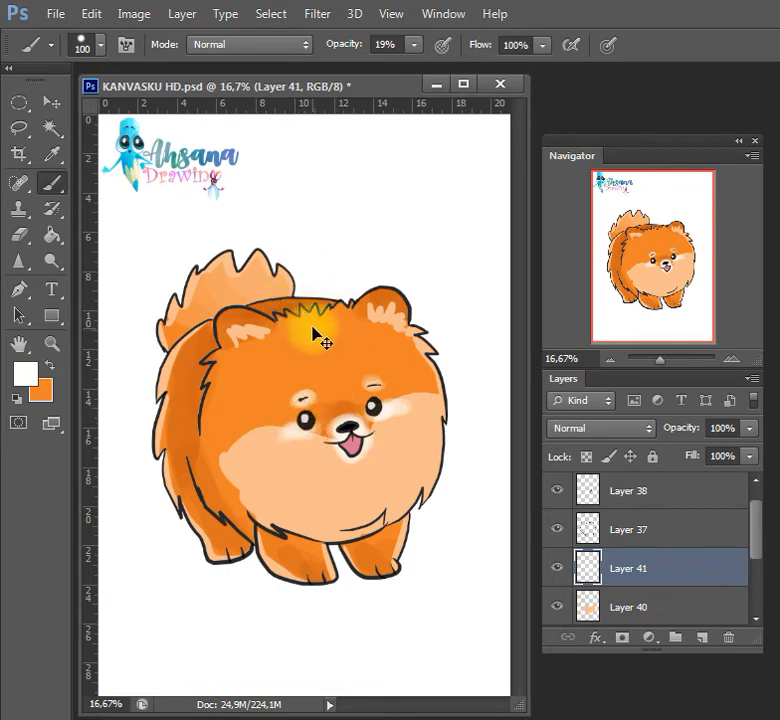
key(ctrl+s)
click(670, 493)
drag(750, 526, 756, 588)
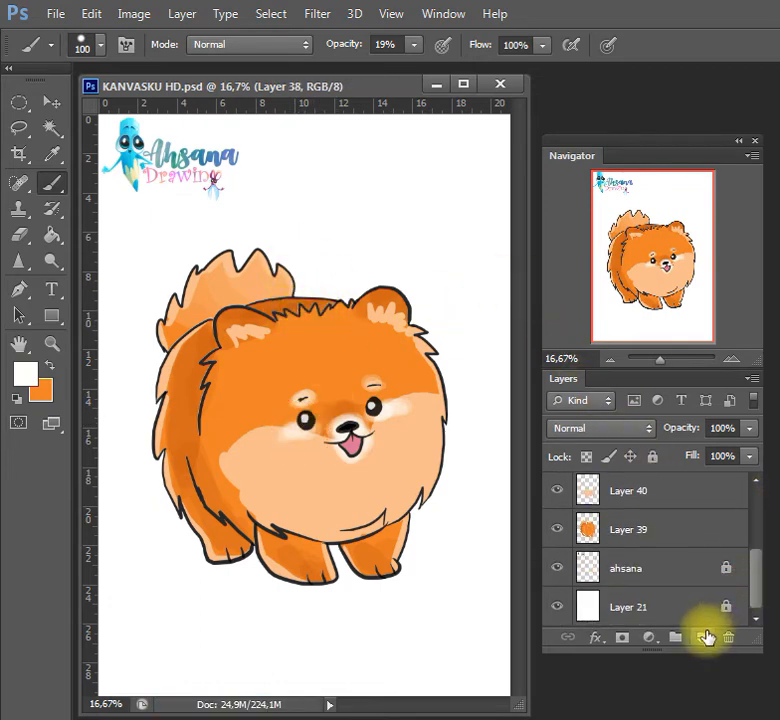
click(706, 637)
scroll(757, 528, up, 1)
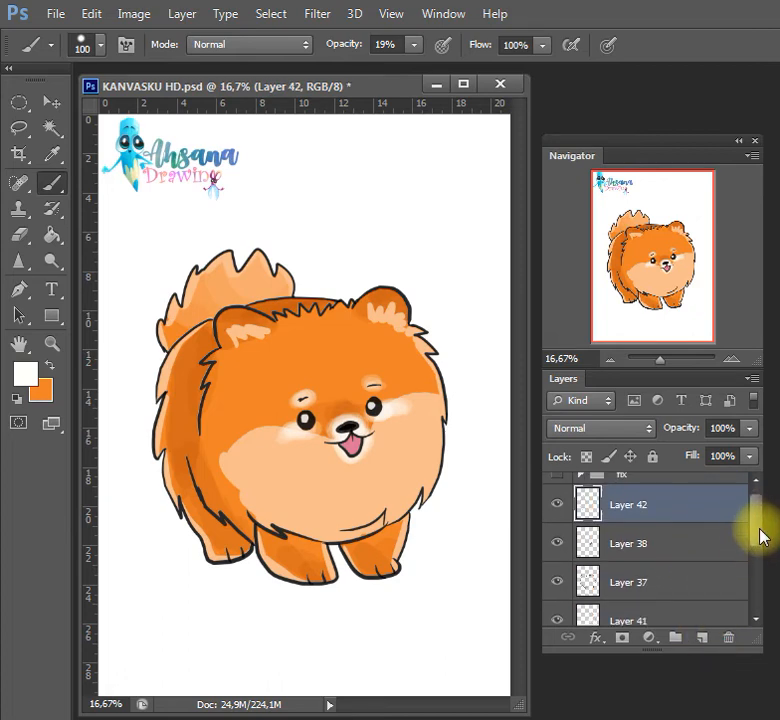
key(ctrl+z)
Add a new layer above the locked ahsana layer and set the foreground color to green #4dab3d
drag(752, 532, 743, 587)
click(689, 563)
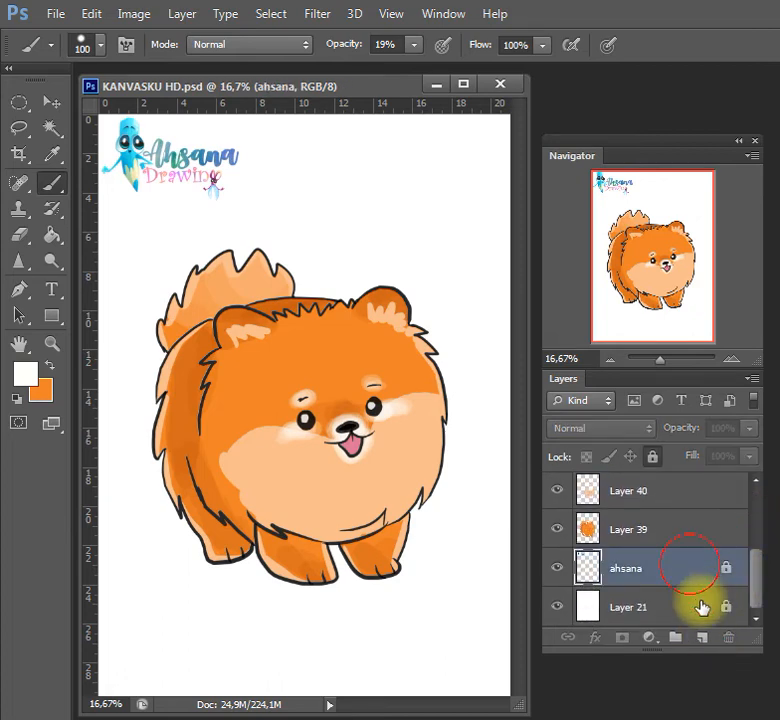
click(706, 637)
click(46, 366)
click(28, 375)
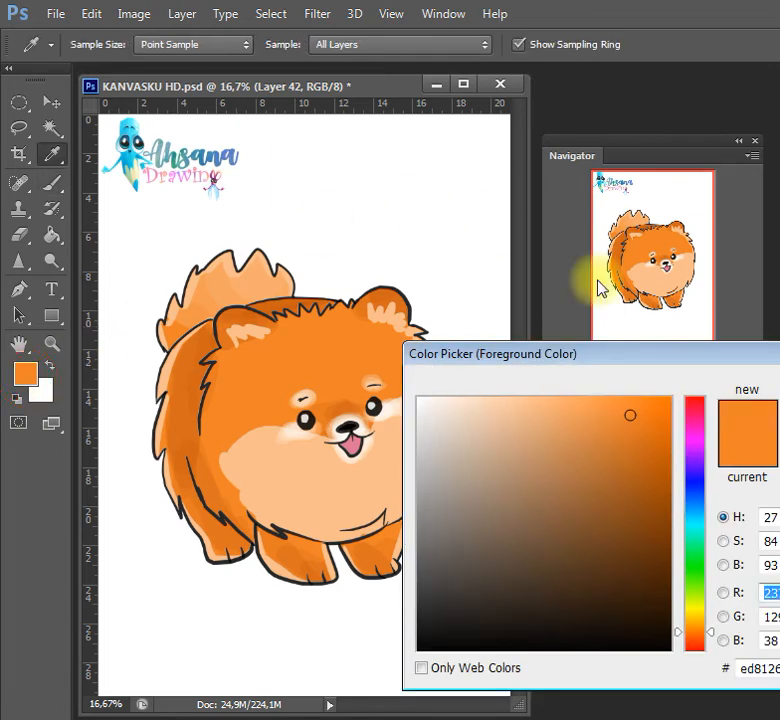
click(692, 570)
drag(600, 503, 580, 481)
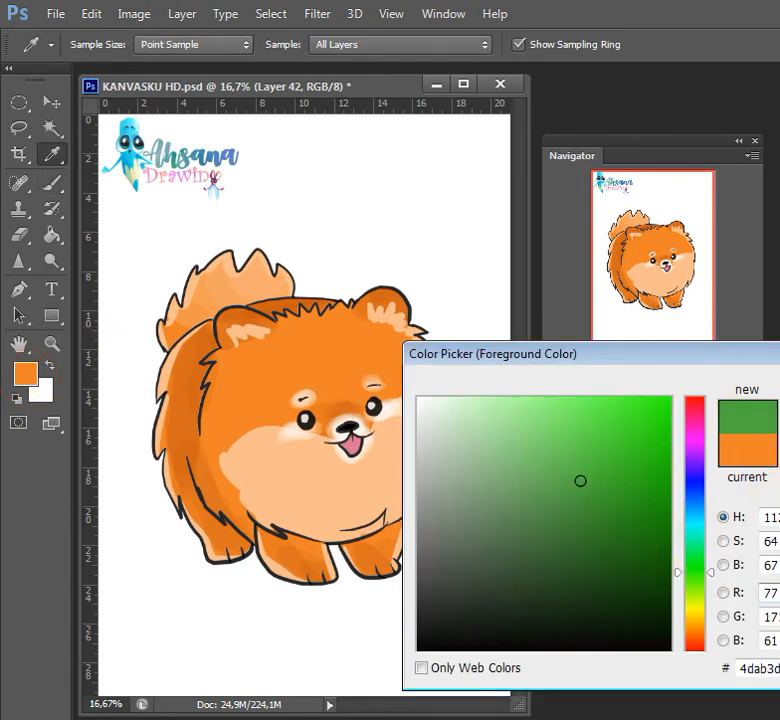
key(Return)
Paint a green grass patch beneath and around the dog's feet with a 100 px brush at 100% opacity, and save the document
key(b)
click(414, 44)
drag(418, 66, 500, 78)
mouse_move(160, 552)
mouse_down()
mouse_move(205, 562)
mouse_move(244, 555)
mouse_up()
mouse_move(209, 575)
mouse_down()
mouse_move(292, 583)
mouse_move(393, 579)
mouse_move(378, 565)
mouse_move(308, 551)
mouse_move(344, 531)
mouse_move(339, 554)
mouse_move(360, 533)
mouse_move(340, 534)
mouse_move(401, 503)
mouse_move(218, 486)
mouse_move(195, 494)
mouse_move(164, 556)
mouse_move(162, 546)
mouse_move(185, 541)
mouse_move(163, 562)
mouse_move(225, 547)
mouse_move(232, 554)
mouse_move(233, 566)
mouse_move(210, 572)
mouse_move(239, 566)
mouse_move(203, 595)
mouse_move(218, 588)
mouse_move(207, 586)
mouse_move(377, 562)
mouse_move(359, 571)
mouse_move(375, 562)
mouse_move(399, 566)
mouse_move(359, 587)
mouse_move(293, 602)
mouse_move(387, 582)
mouse_move(365, 540)
mouse_up()
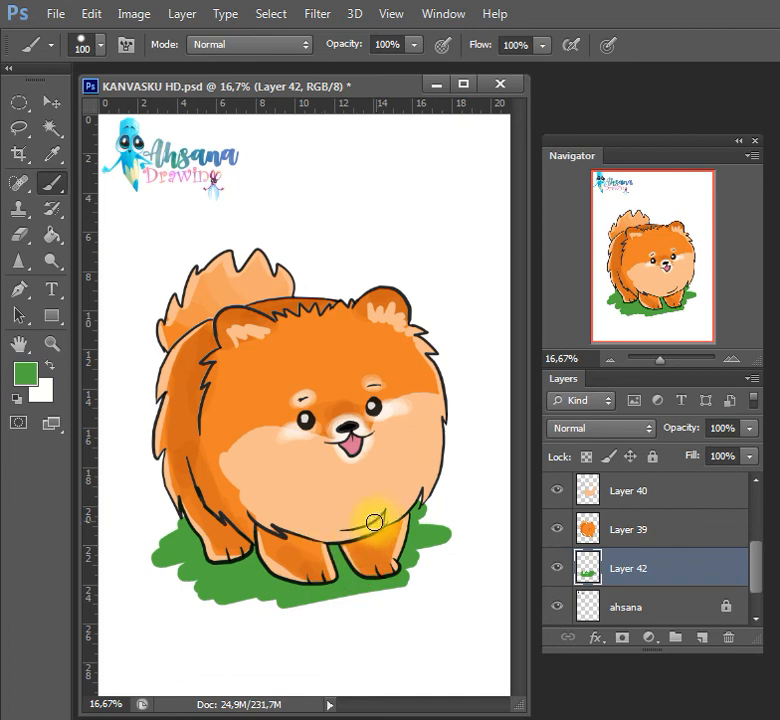
key(ctrl+s)
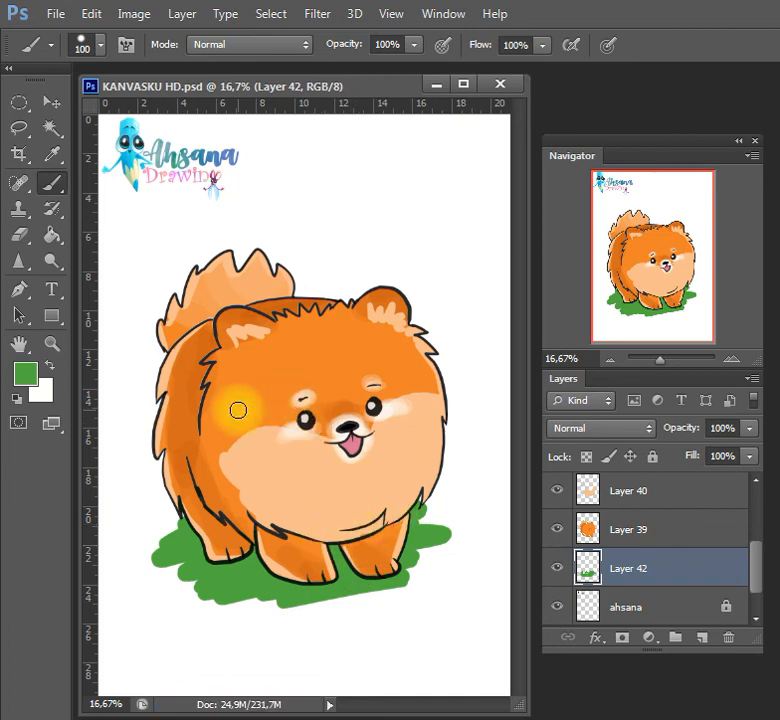